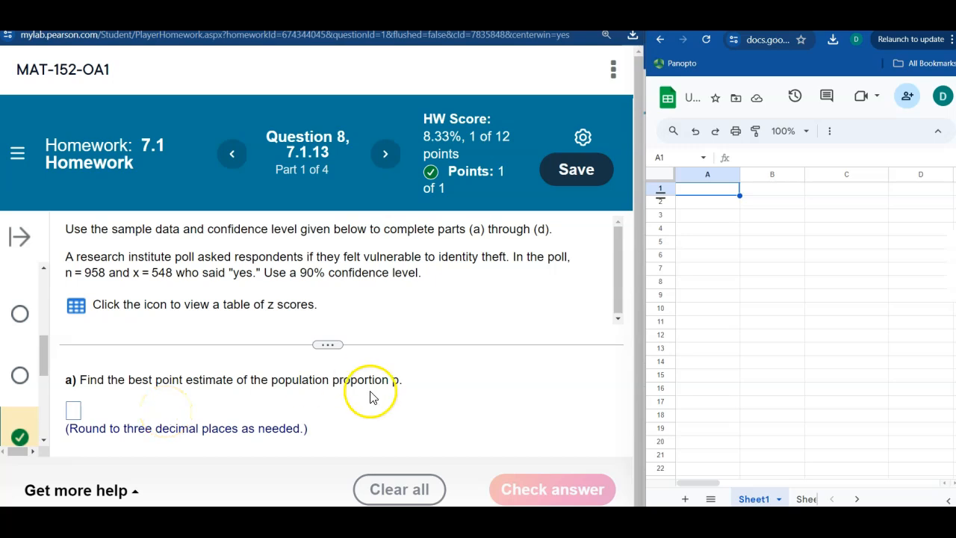
- Enter the labels x, n and p-hat in cells B1 to B3 of the spreadsheet
left_click(755, 194)
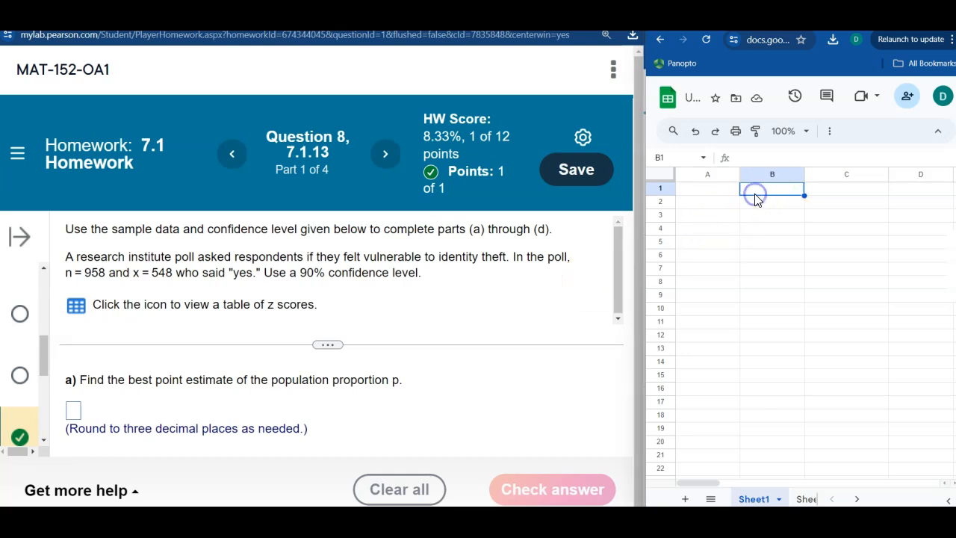
type("x")
key("Return")
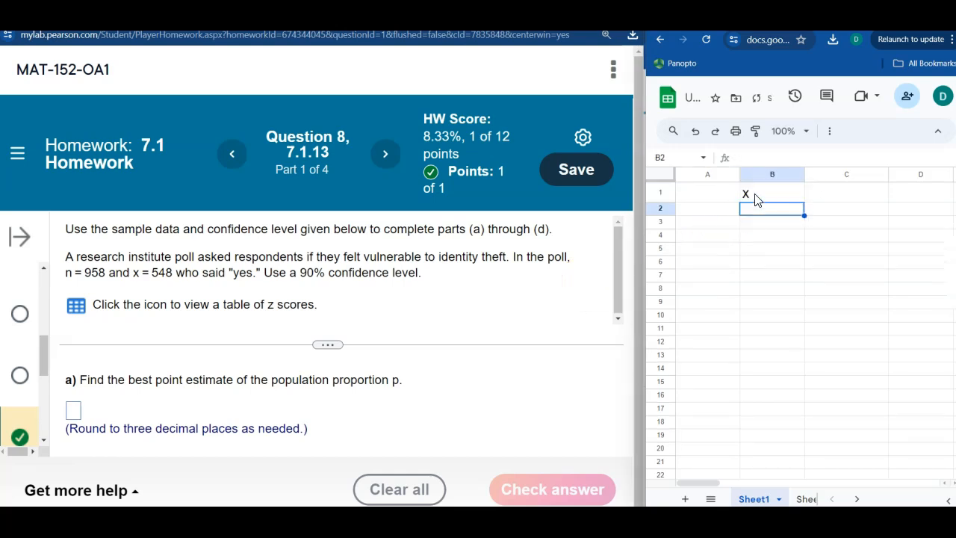
type("n")
key("Return")
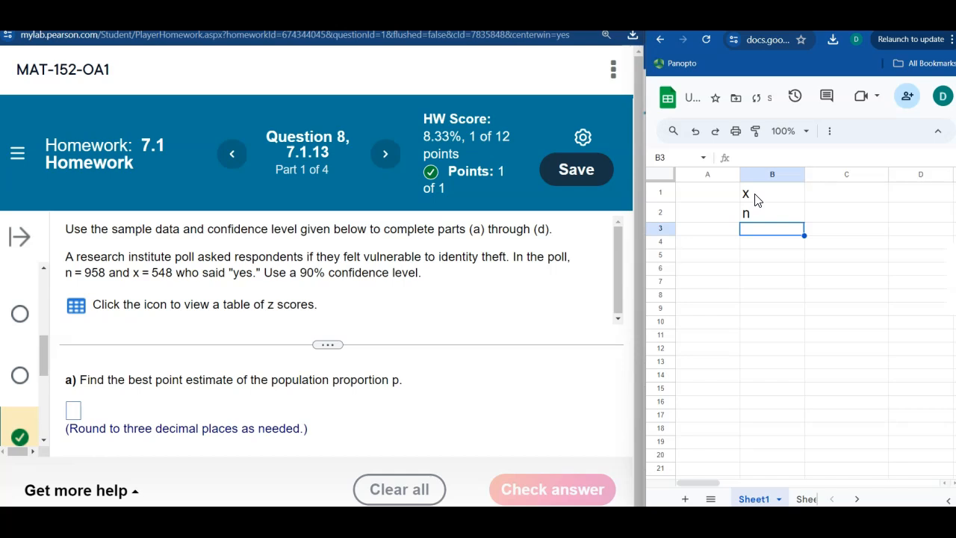
type("p-hat")
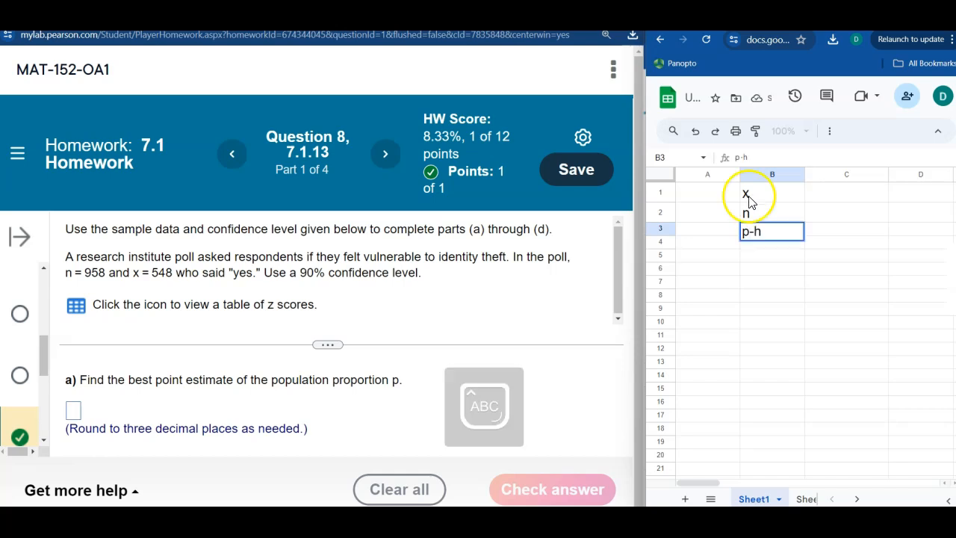
key("Return")
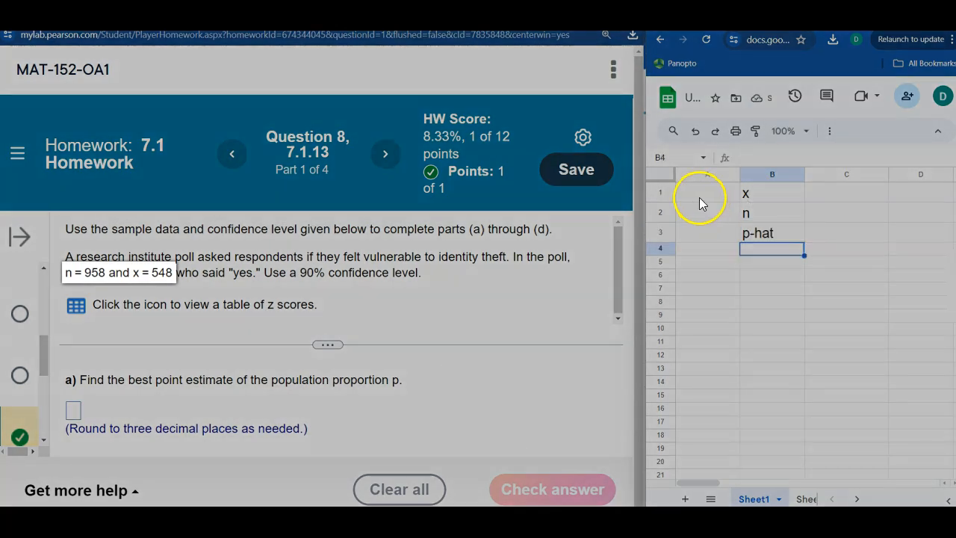
- Enter the sample values beside their labels: 548 for x in A1 and 958 for n in A2
left_click(700, 197)
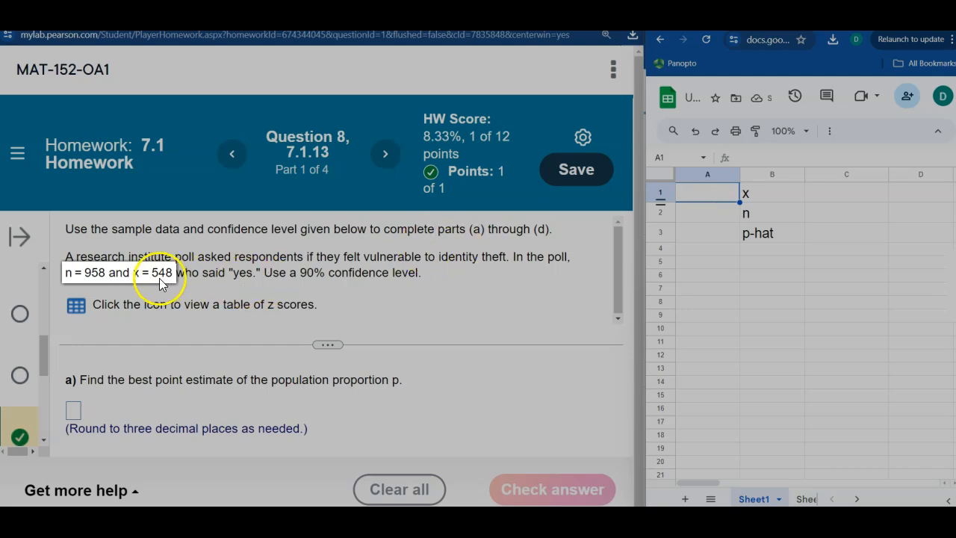
type("548")
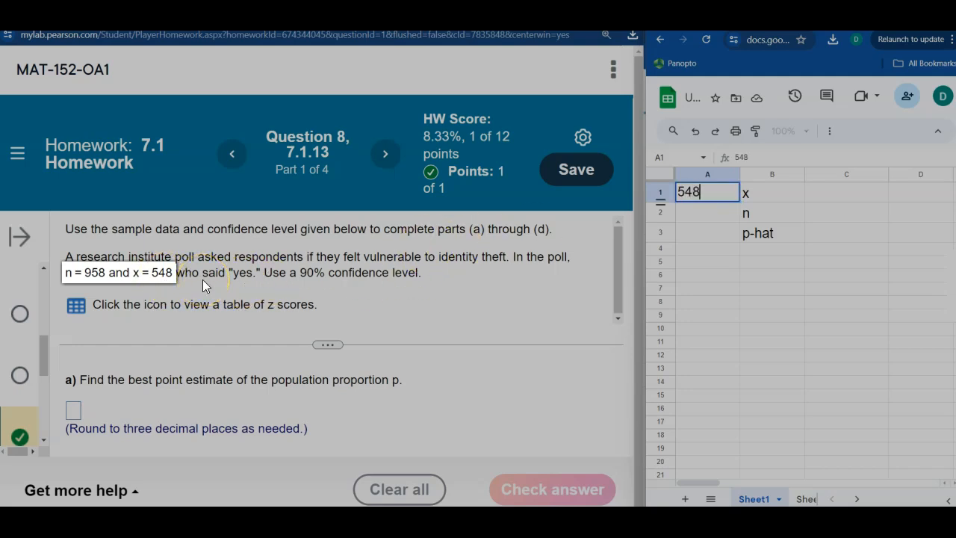
key("Return")
type("958")
key("Return")
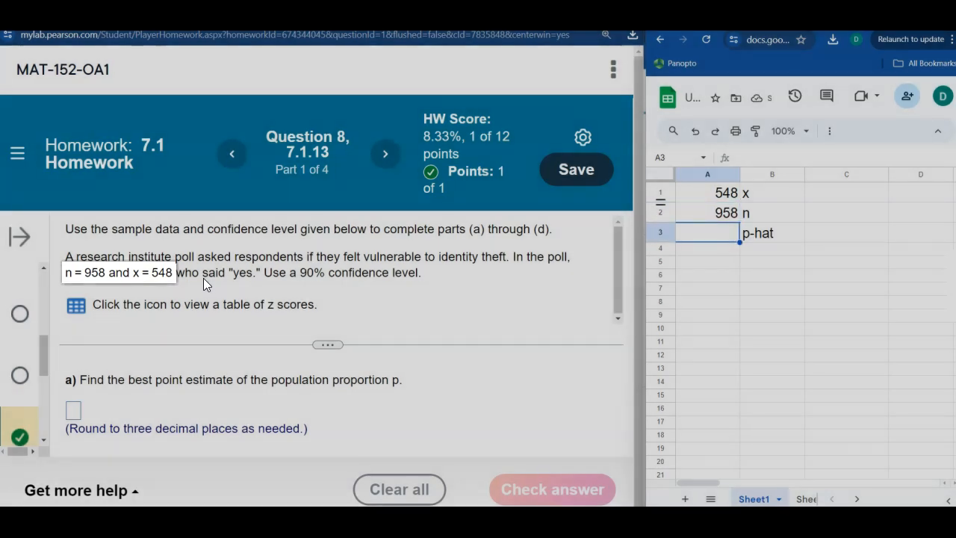
- Calculate p-hat in A3 by dividing x by n with the formula =A1/A2
type("=")
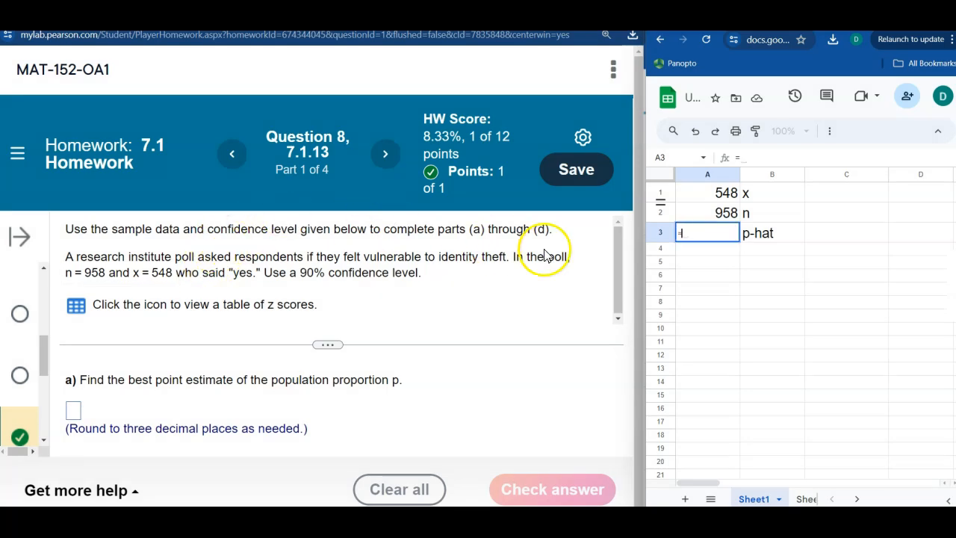
left_click(691, 196)
type("/")
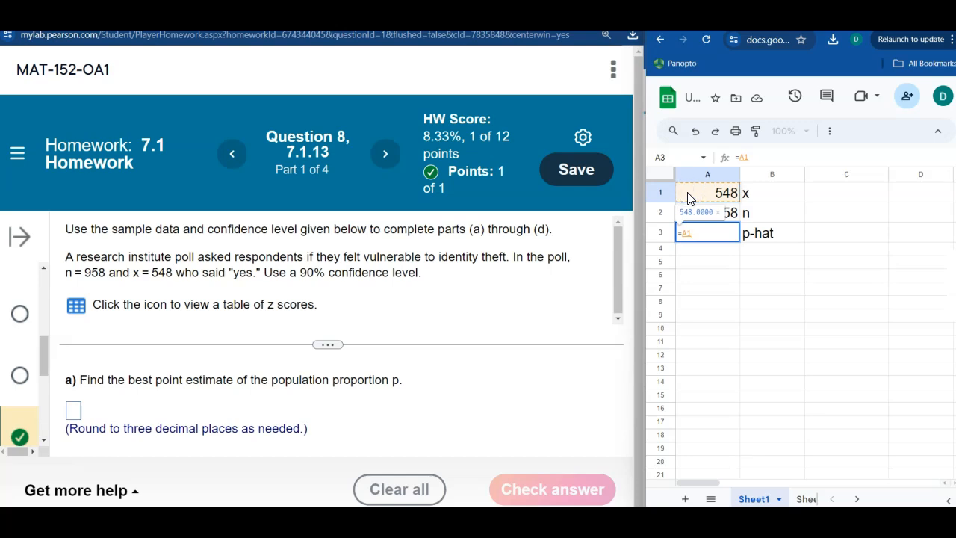
left_click(708, 214)
key("Return")
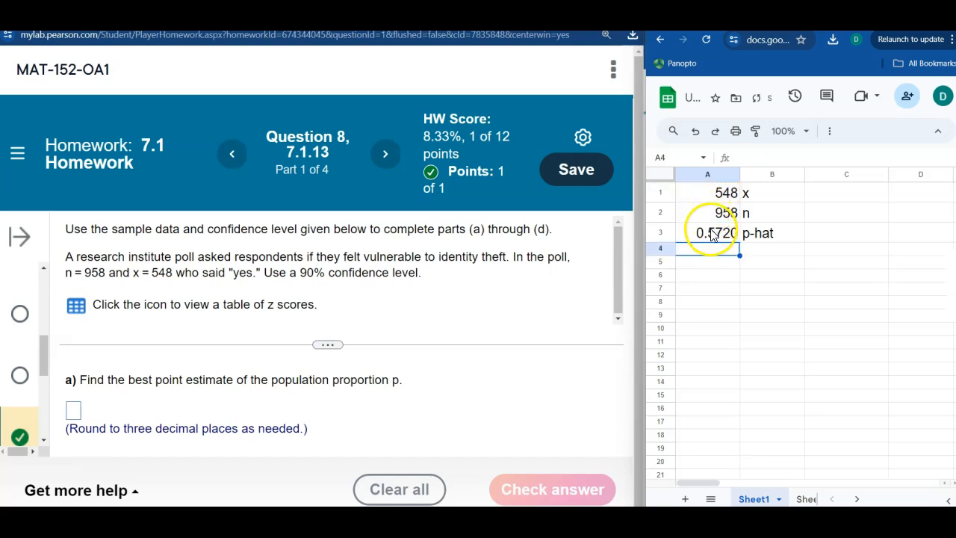
- Review the number formatting options for the p-hat cell and the margin of error formula image
left_click(713, 232)
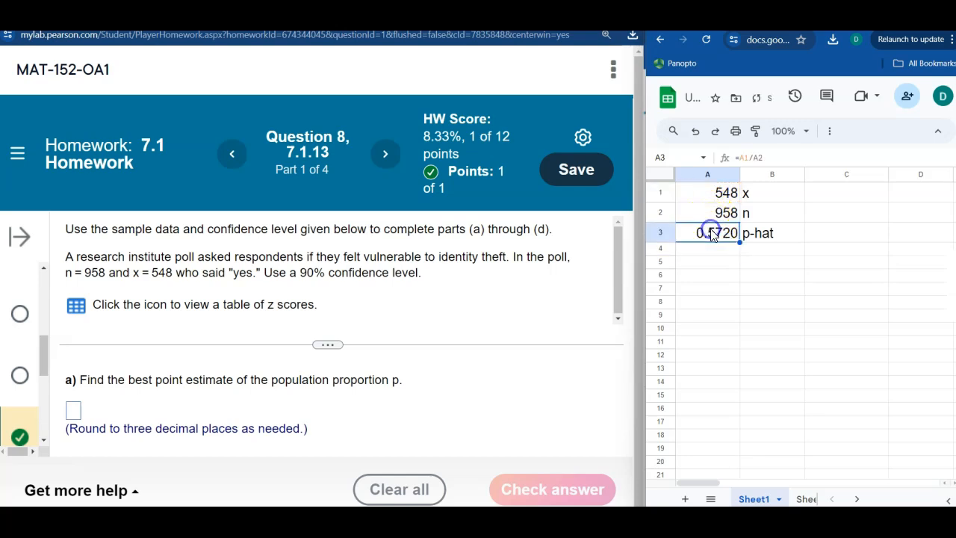
left_click(829, 131)
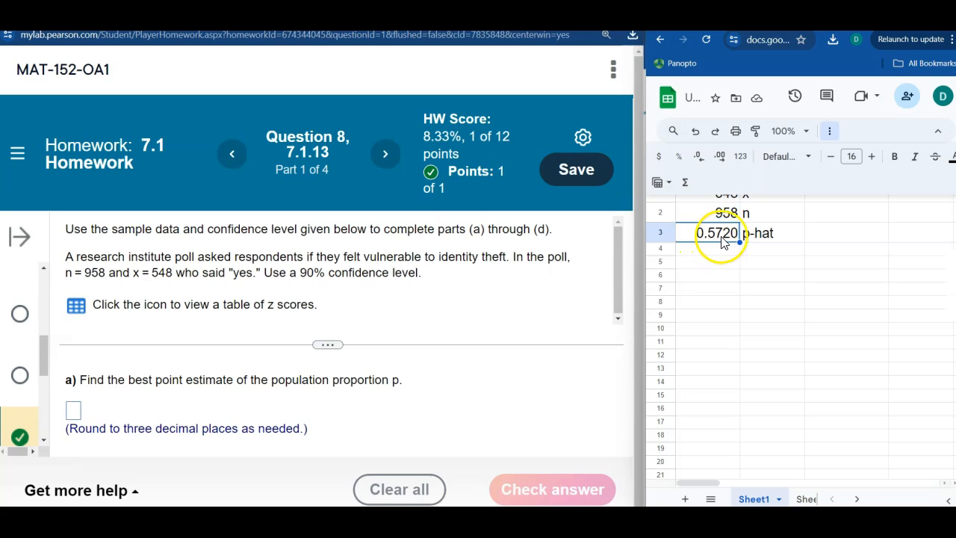
left_click(716, 290)
left_click(829, 131)
left_click(801, 263)
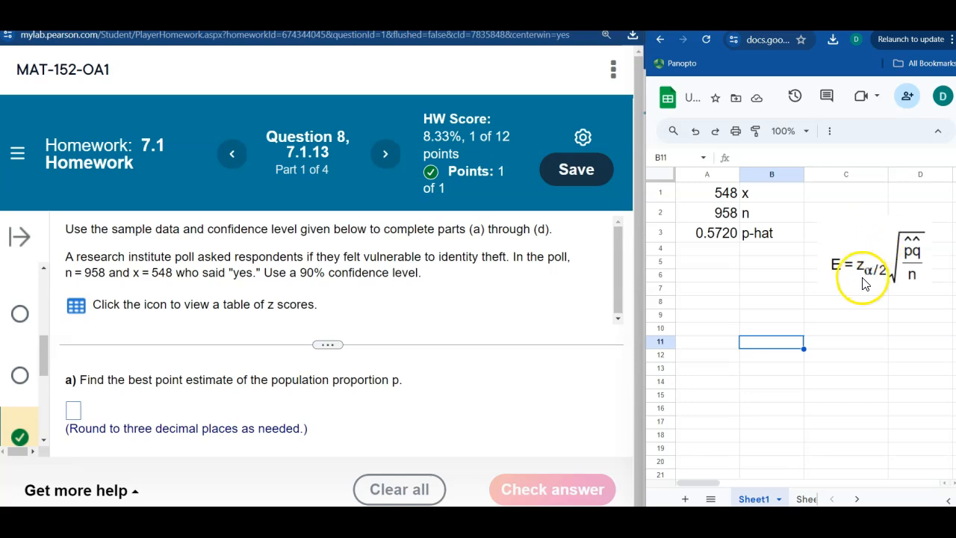
left_click(866, 267)
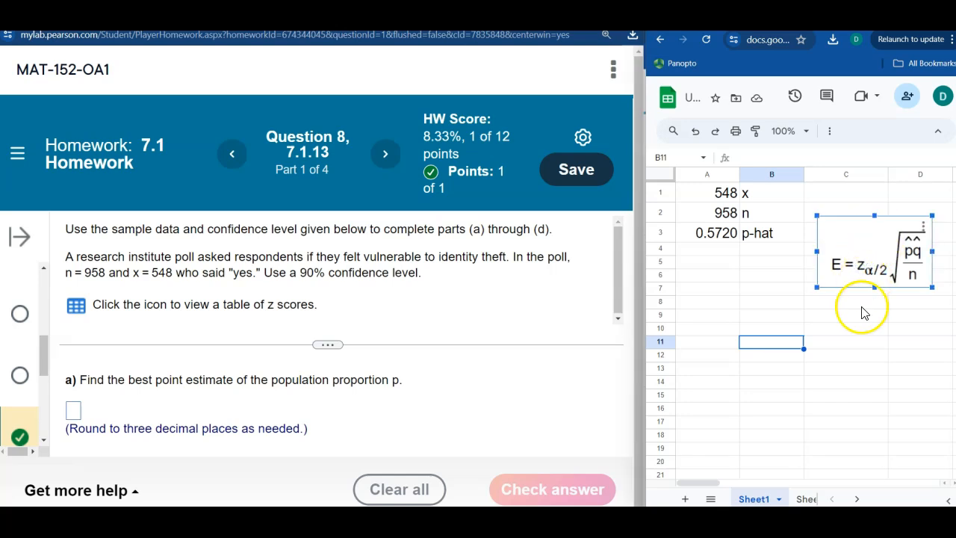
left_click(859, 329)
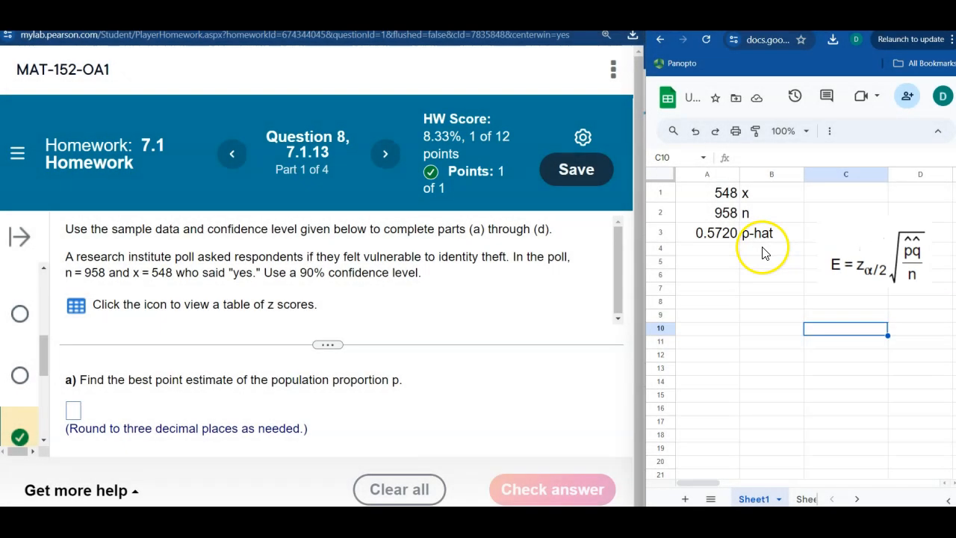
- Label B4 as Conf. Level and enter the confidence level 0.9 in A4
left_click(763, 252)
type("Co")
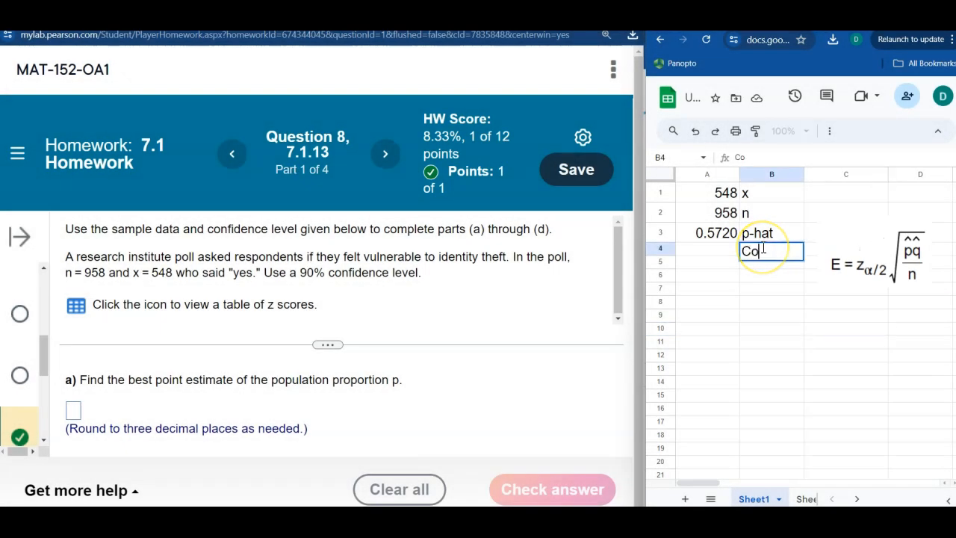
type("nf. Level")
key("Left")
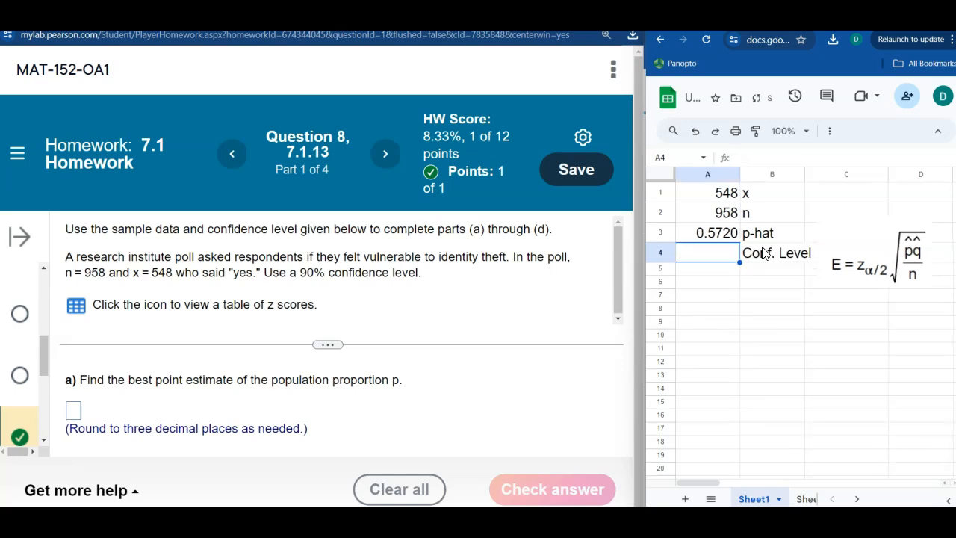
type("0.9")
key("Return")
- Label B5 as Alpha and calculate it in A5 with the formula =1-A4
key("Right")
type("Alpha")
key("Left")
type("=")
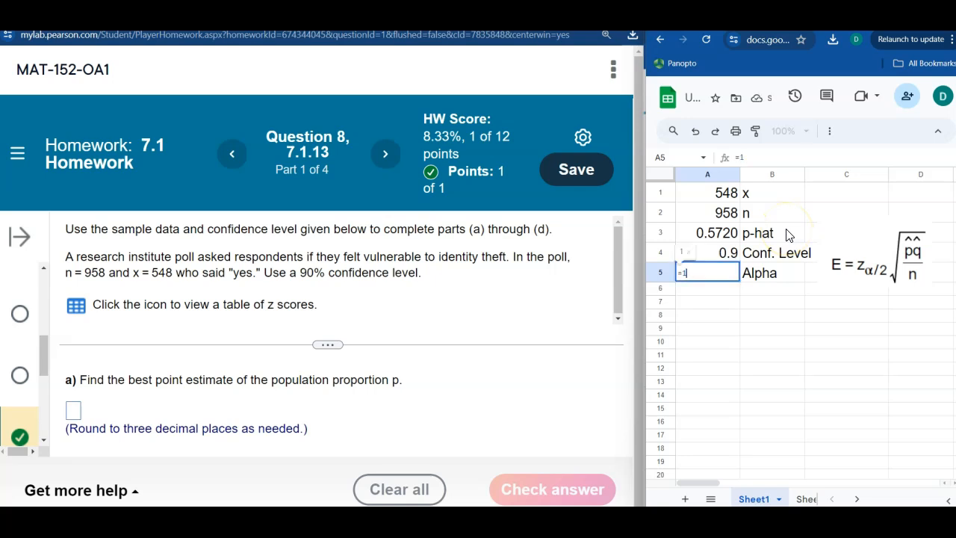
type("1-")
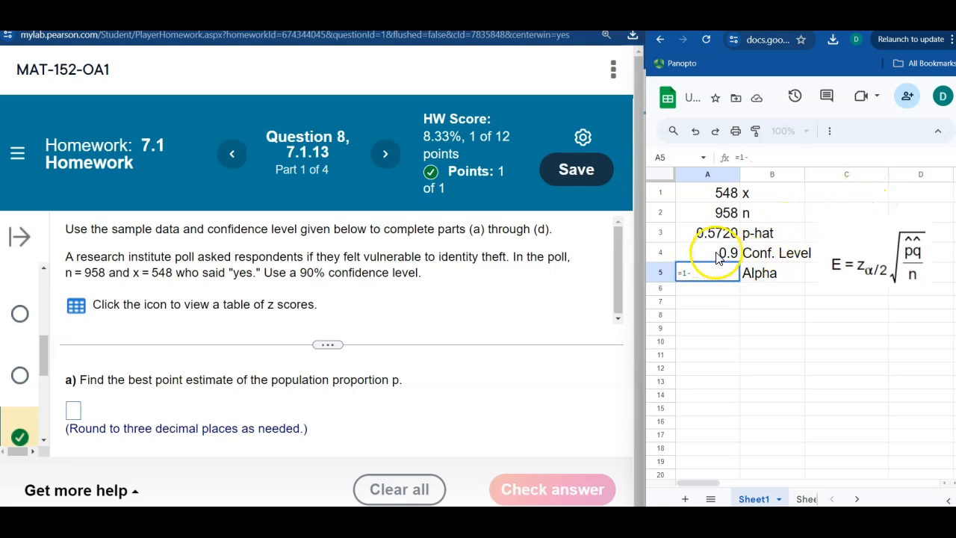
left_click(718, 256)
key("Return")
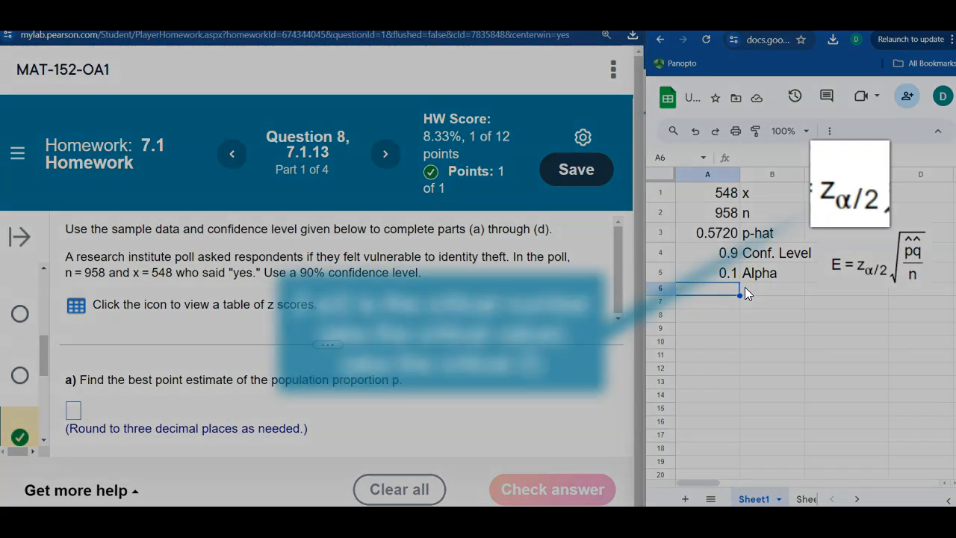
- Label B6 as CV and calculate the critical value in A6 with =NORMINV(A5/2,0,1)
left_click(745, 287)
type("CV")
key("Left")
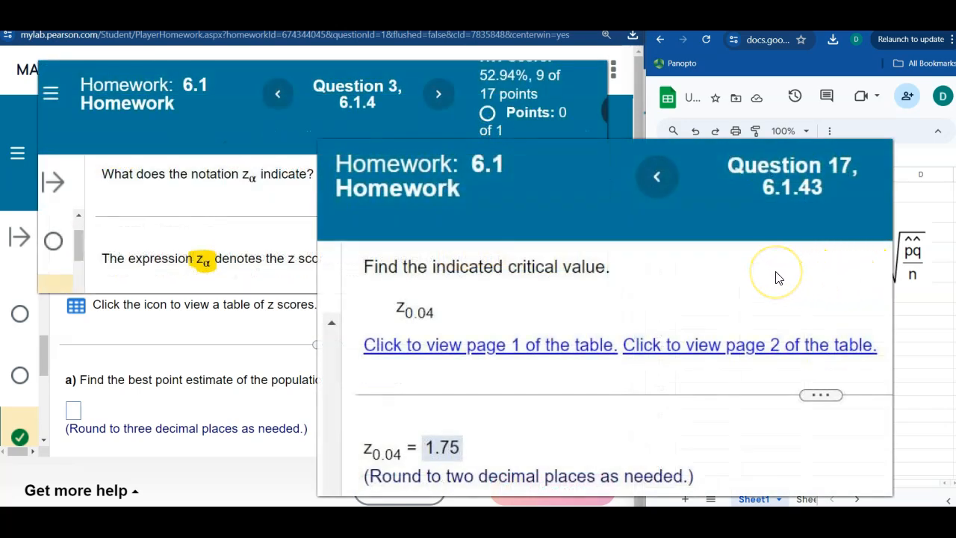
type("=norm")
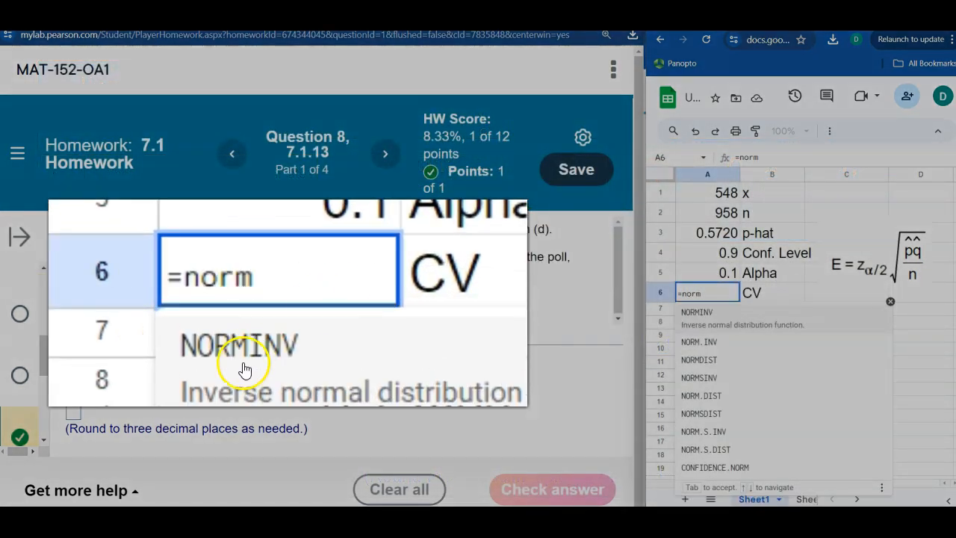
left_click(699, 320)
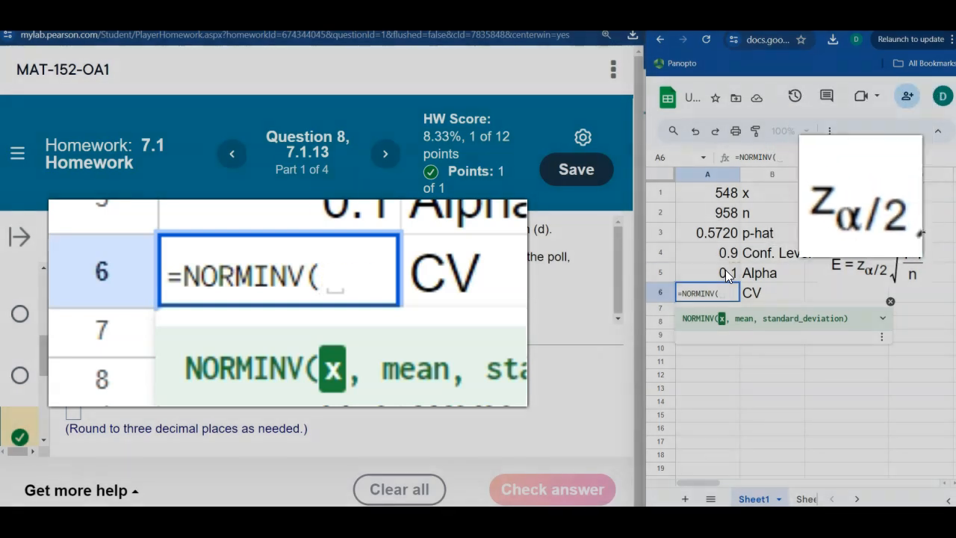
left_click(726, 270)
type("/2,")
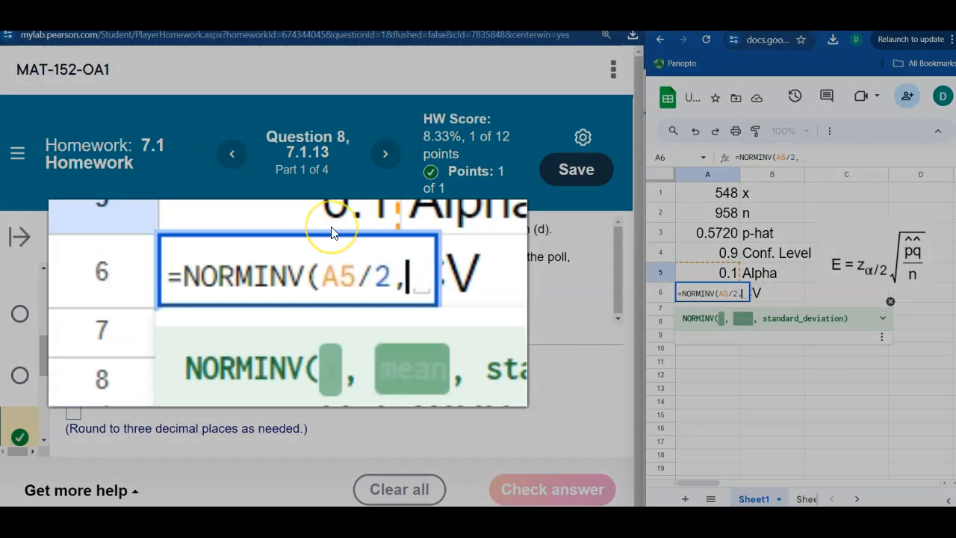
type("0,")
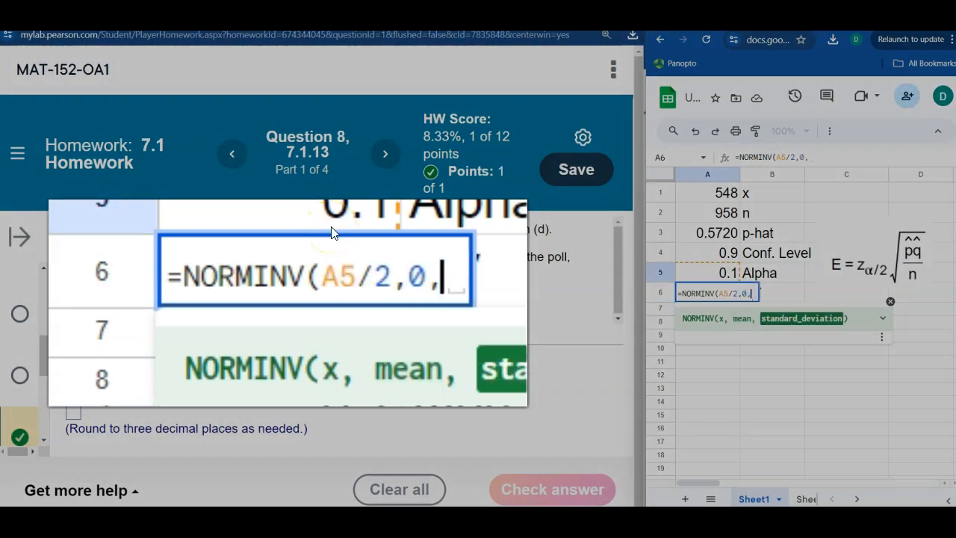
type("1)")
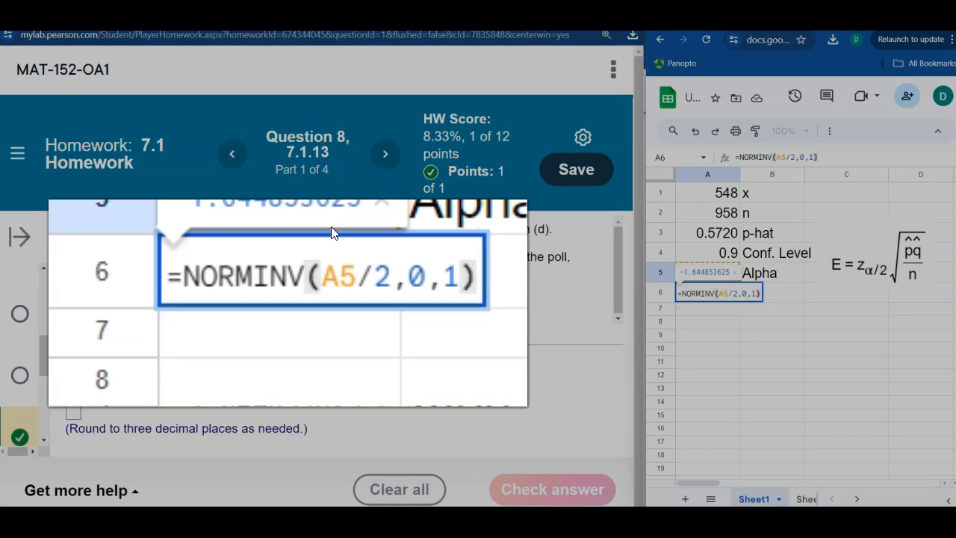
key("Return")
- Negate the critical value formula in A6 so it reads =-NORMINV(A5/2,0,1)
left_click(231, 270)
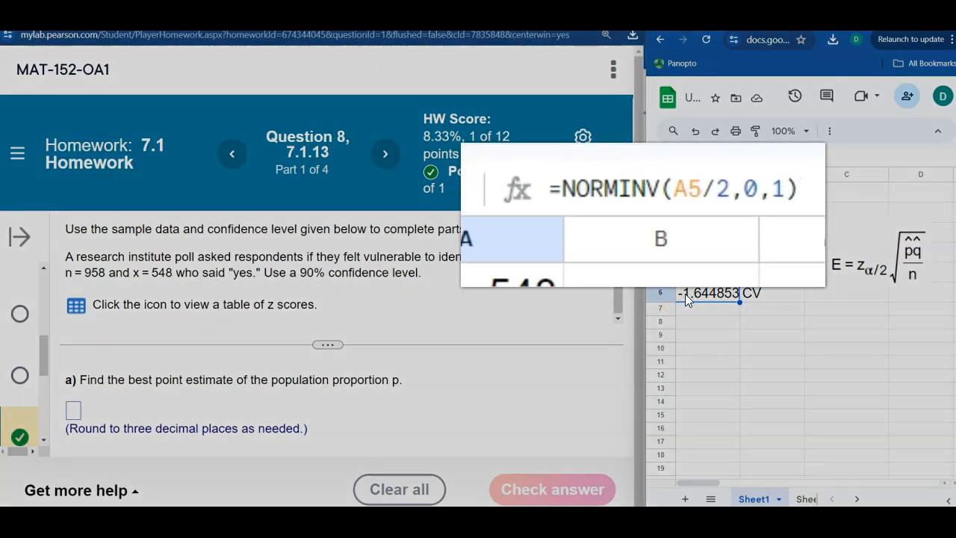
left_click(740, 161)
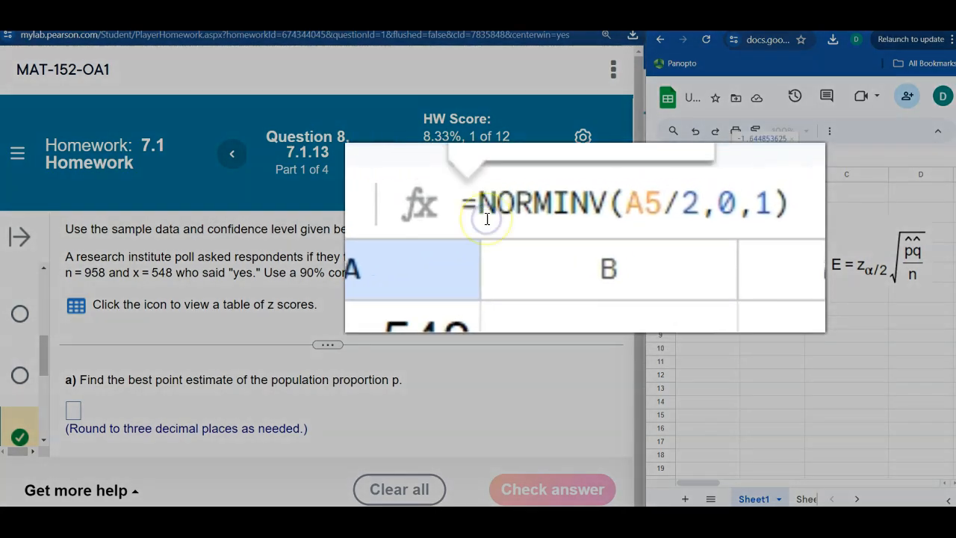
type("-")
key("Return")
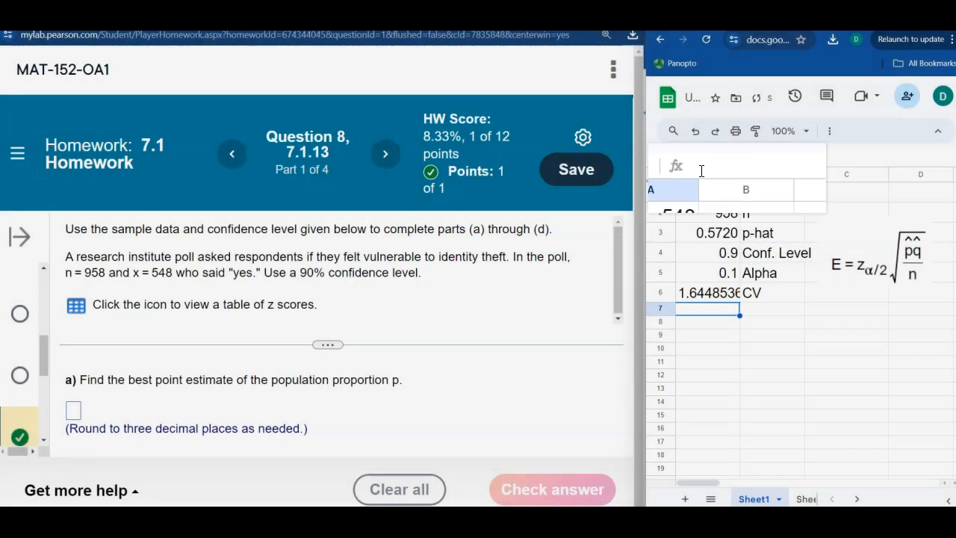
- Format the critical value in A6 to show three decimal places
left_click(726, 293)
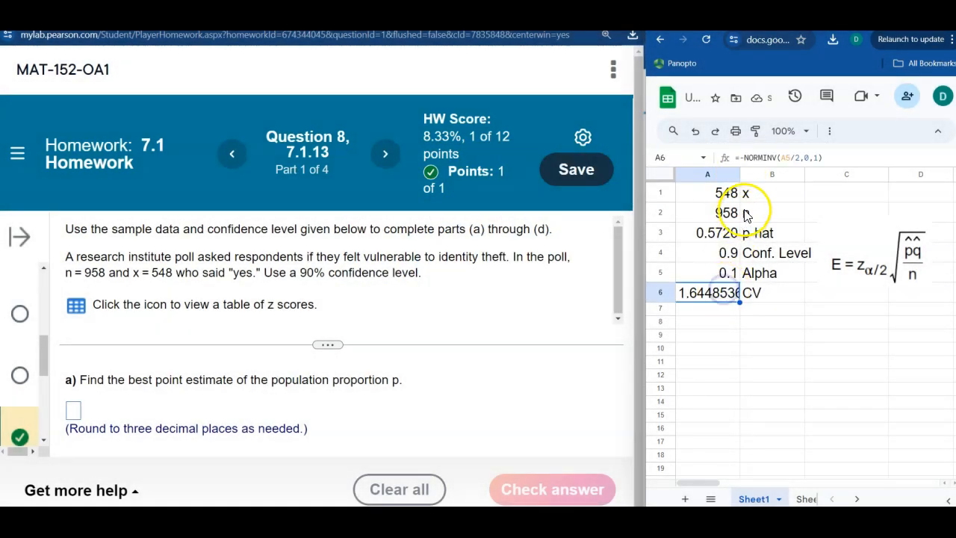
left_click(835, 130)
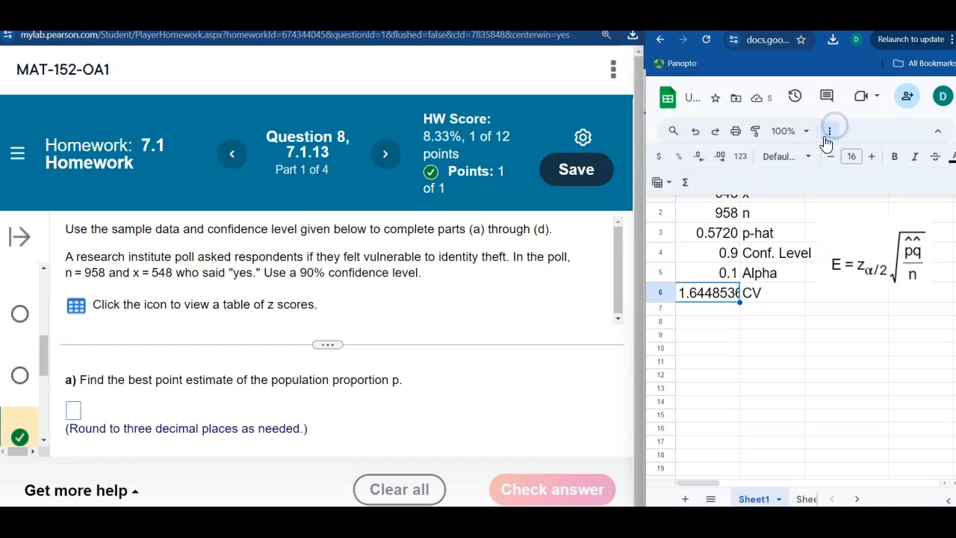
left_click(705, 163)
left_click(705, 163)
left_click(706, 163)
left_click(705, 163)
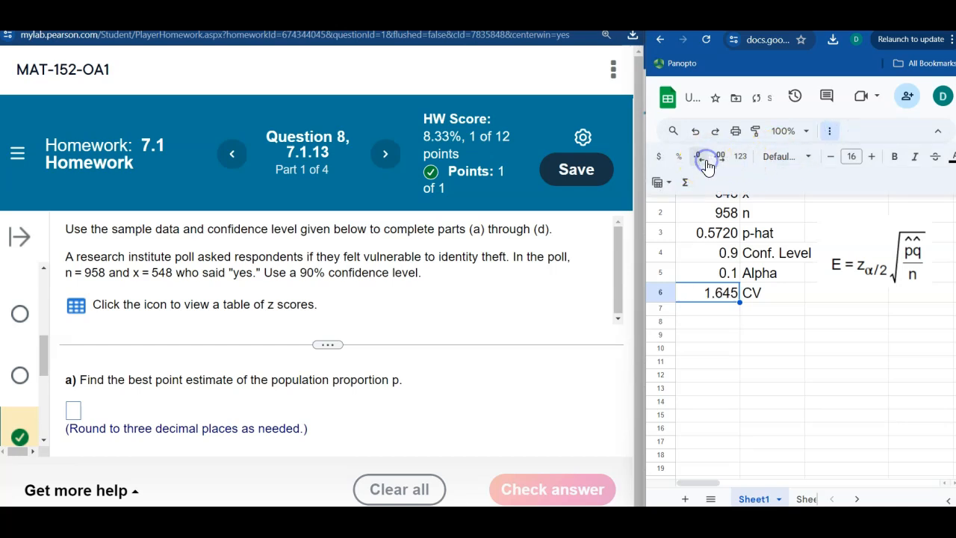
left_click(749, 329)
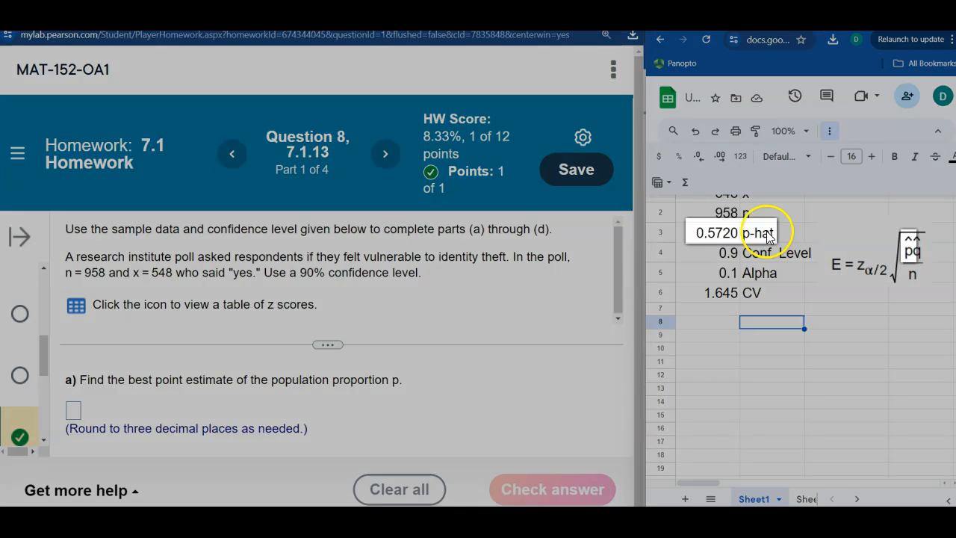
- Select the p-hat value together with its label in A3:B3
left_click_drag(771, 233, 726, 233)
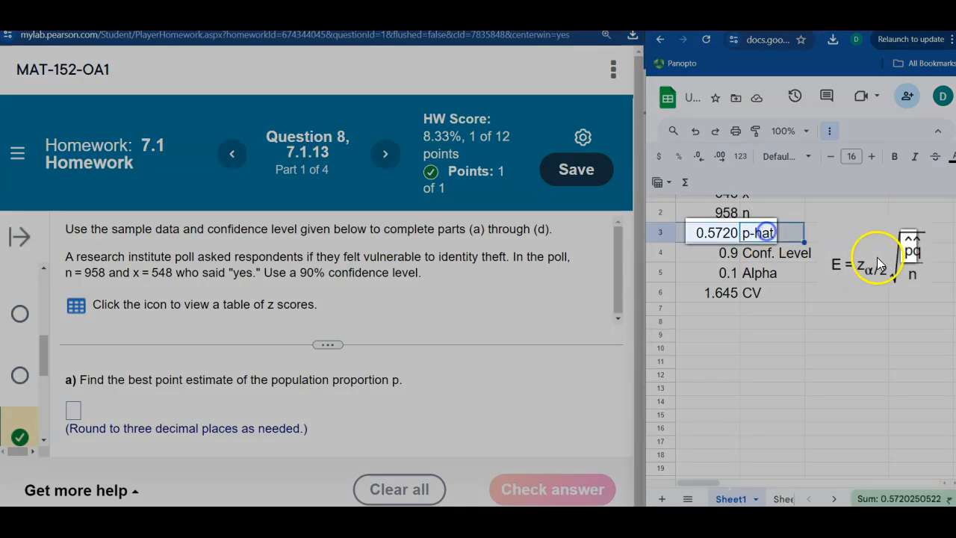
- Label B7 as q-hat and calculate it in A7 as 1 minus the p-hat value in A3
left_click(752, 312)
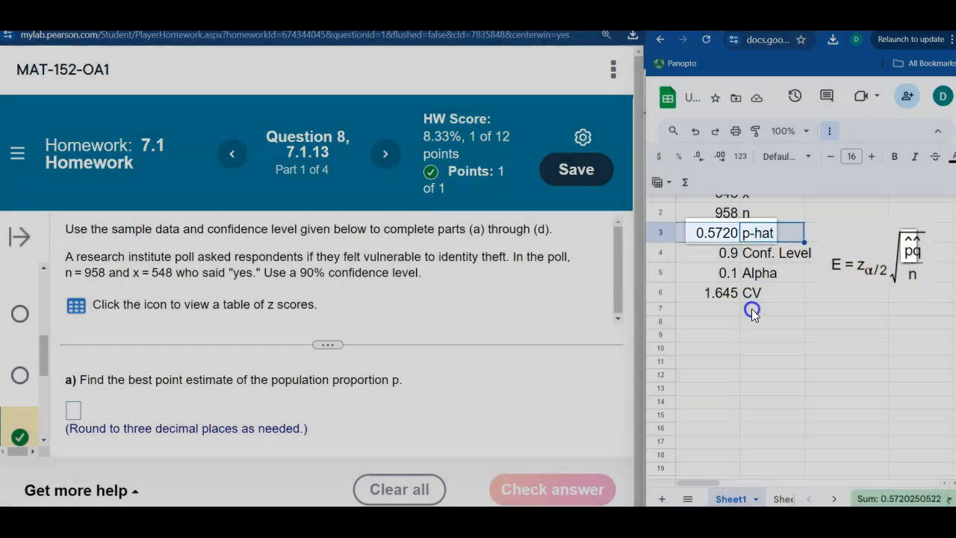
type("q-hat")
key("Return")
key("Up")
key("Left")
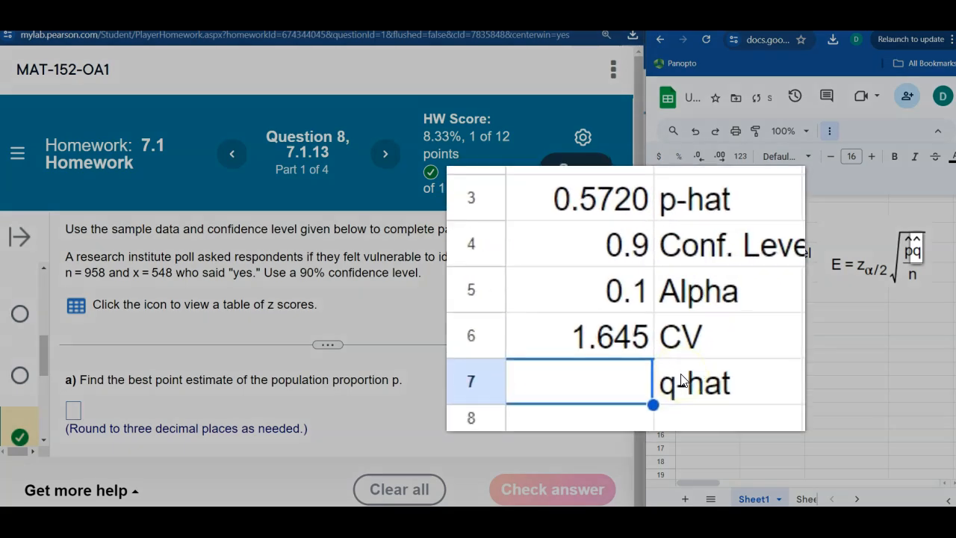
type("=")
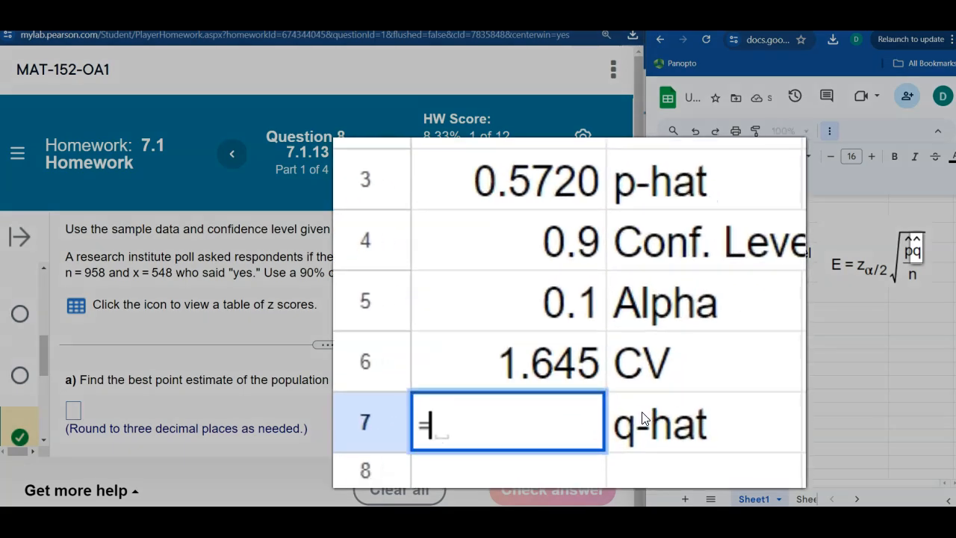
type("1 -")
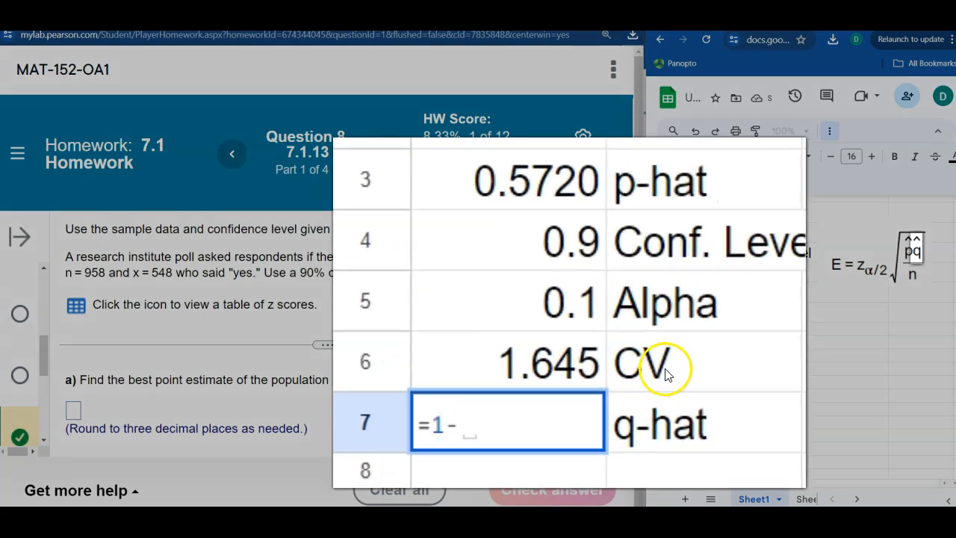
left_click(550, 203)
key("Return")
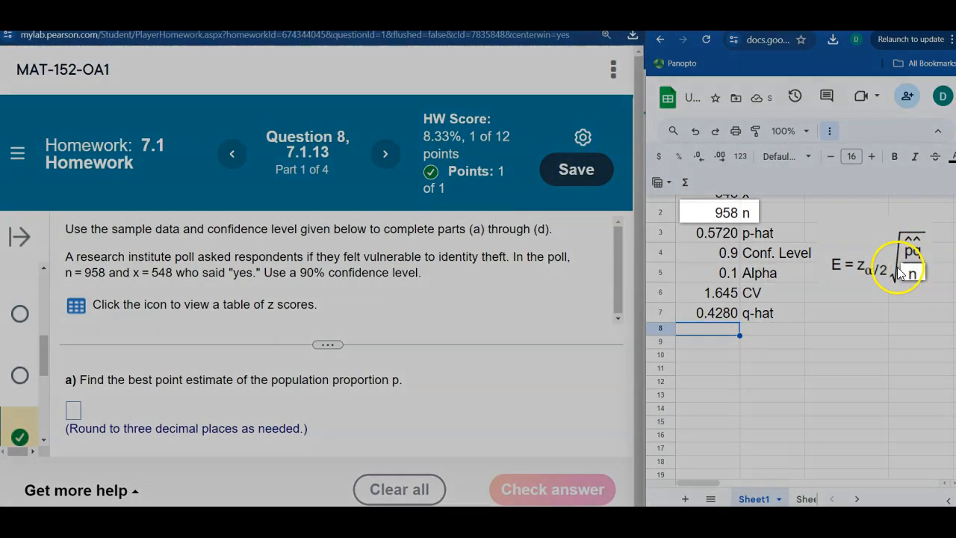
- Extend the critical value label in B6 to read CV (Za/2)
left_click_drag(726, 213, 752, 213)
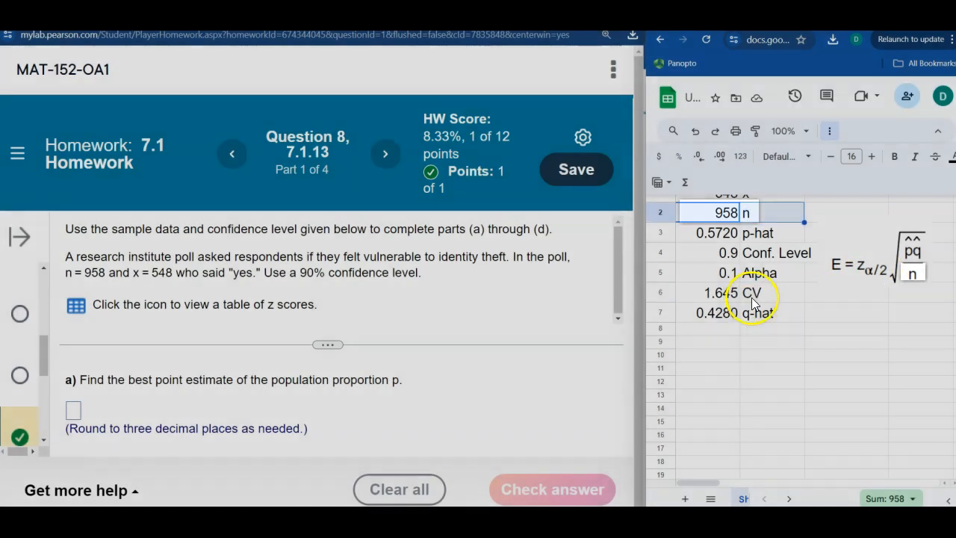
mouse_move(752, 293)
left_mouse_down()
mouse_move(710, 295)
mouse_move(758, 292)
left_mouse_up()
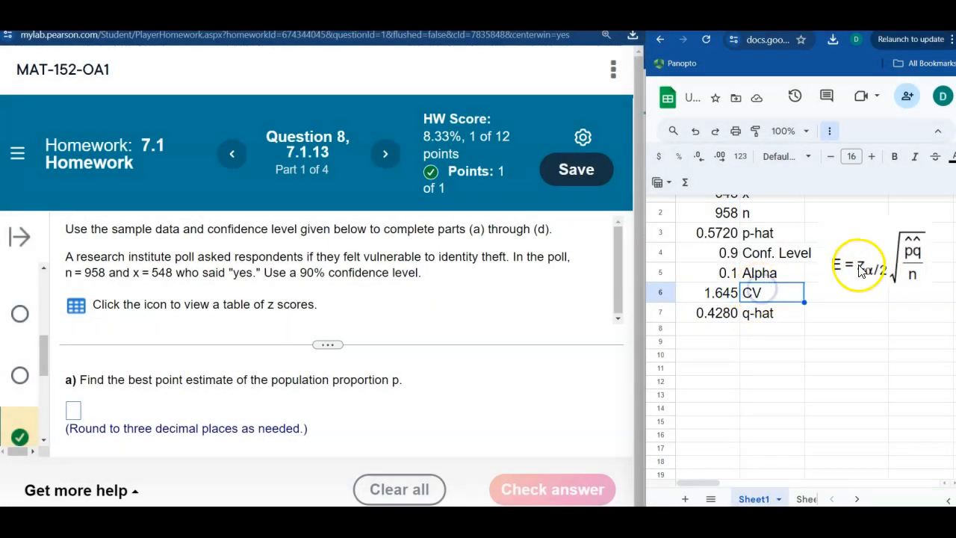
double_click(773, 293)
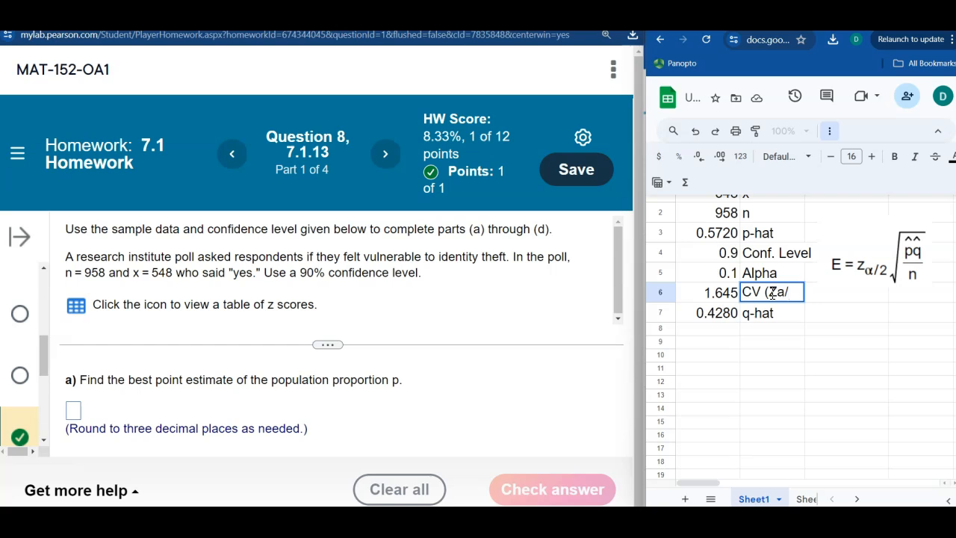
key("Return")
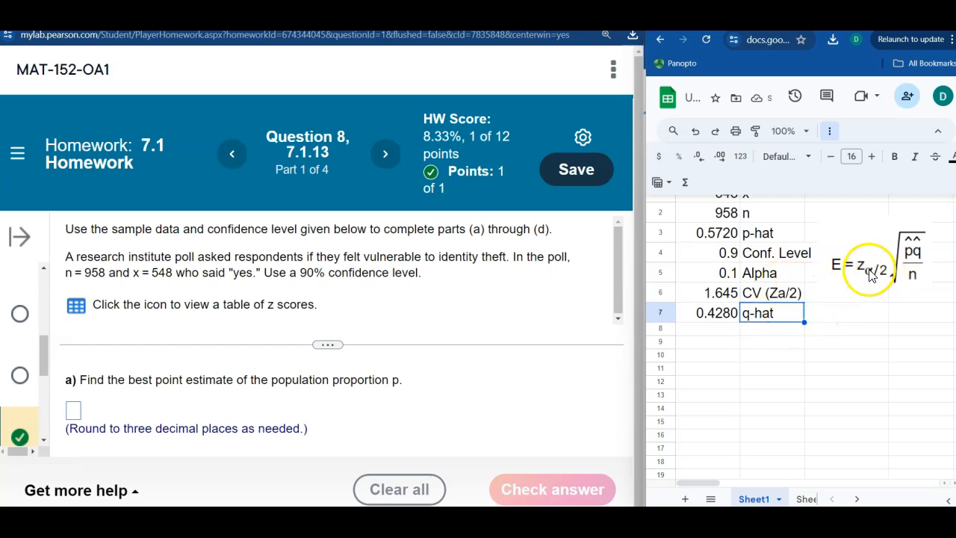
- Label B8 as E for the margin of error
left_click(772, 331)
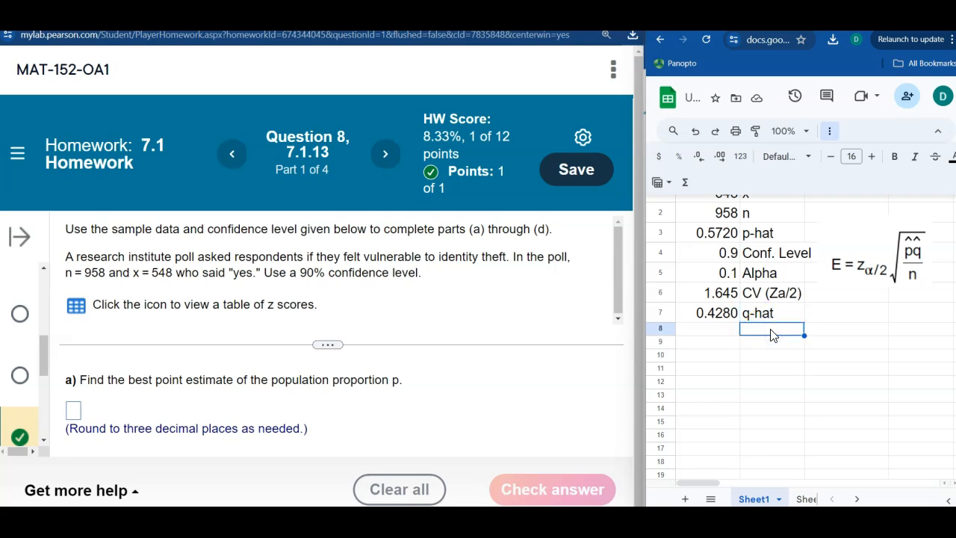
type("E")
key("Left")
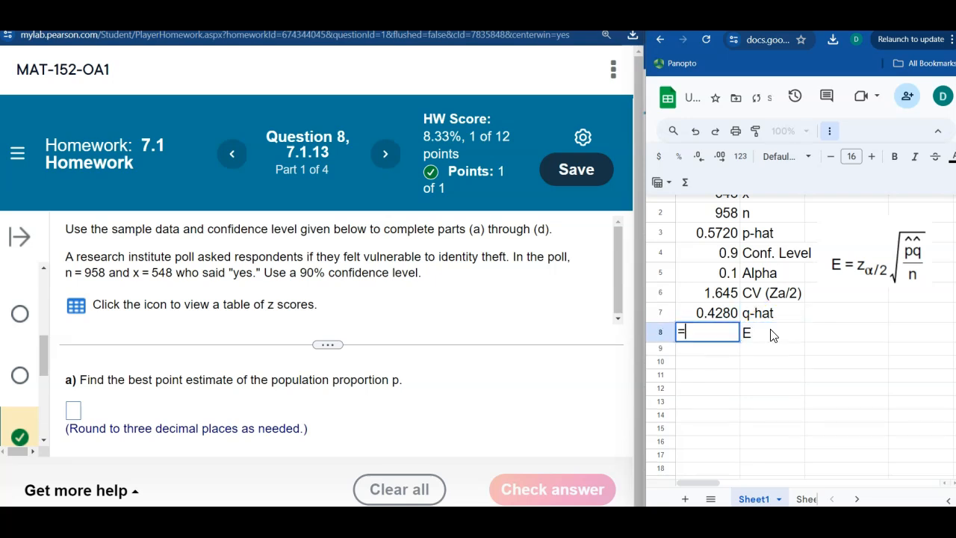
- Calculate the margin of error in A8 with =A6*SQRT(A3*A7/A2)
type("=")
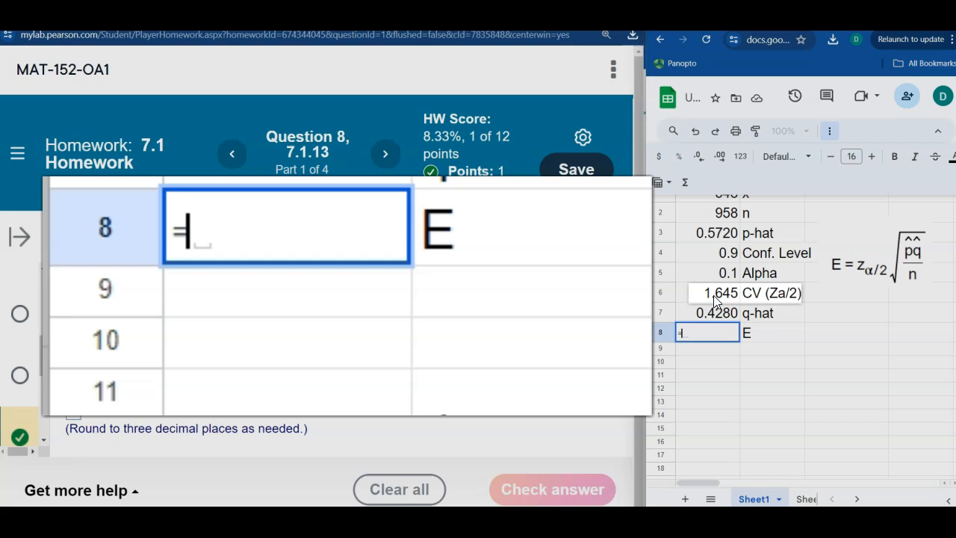
left_click(715, 299)
type("*")
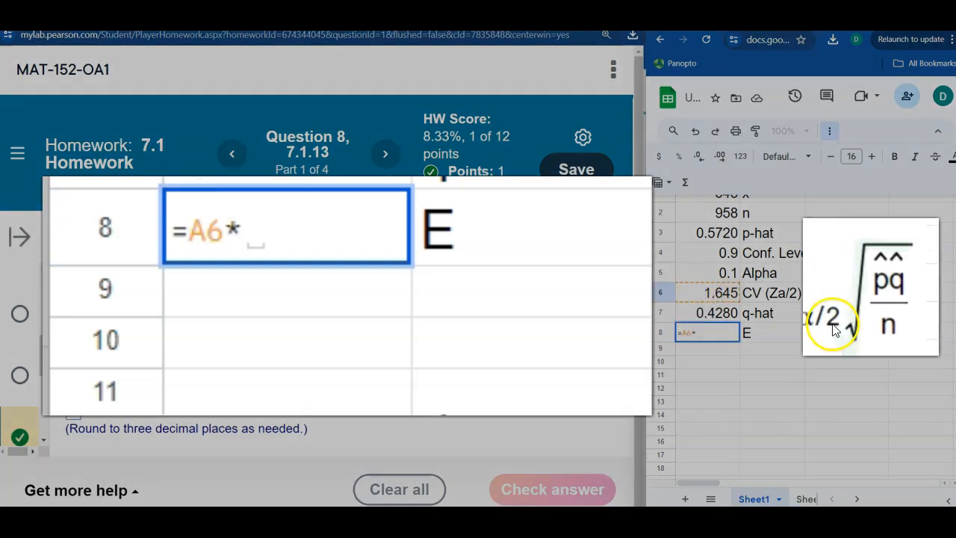
type("sqrt")
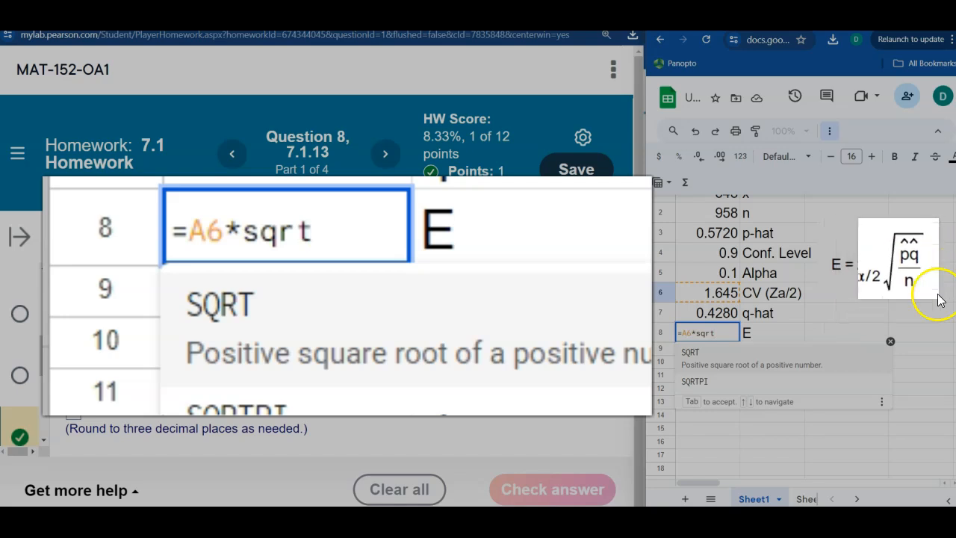
key("Tab")
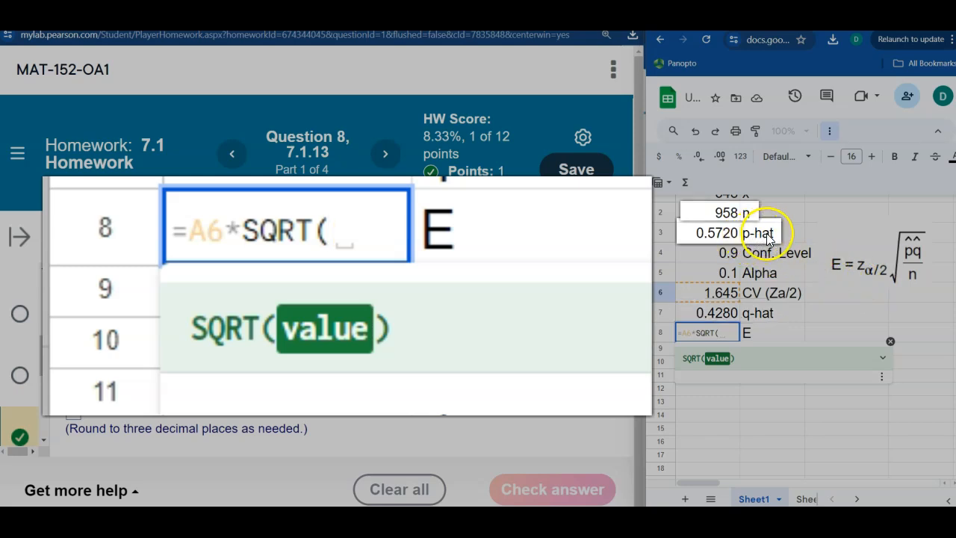
left_click(729, 236)
type("*")
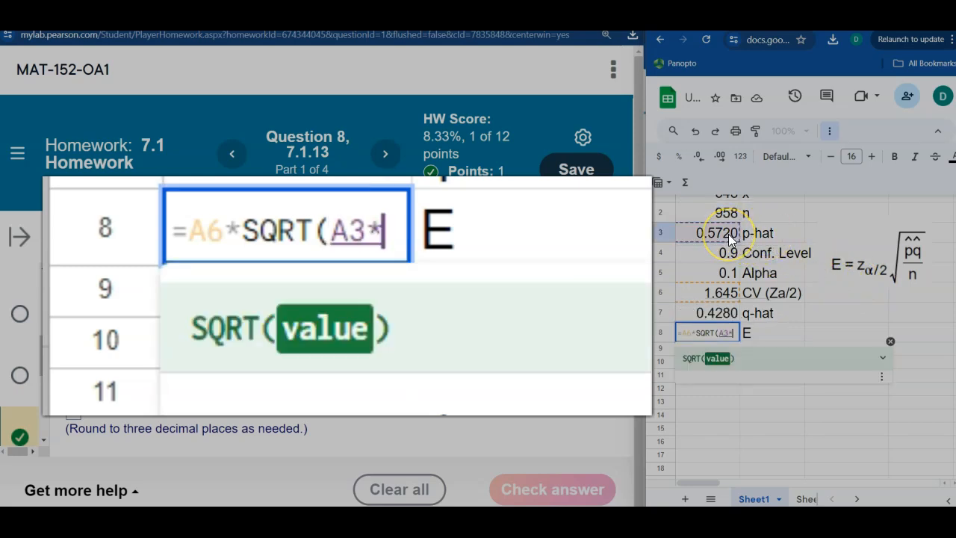
left_click(720, 314)
type("/")
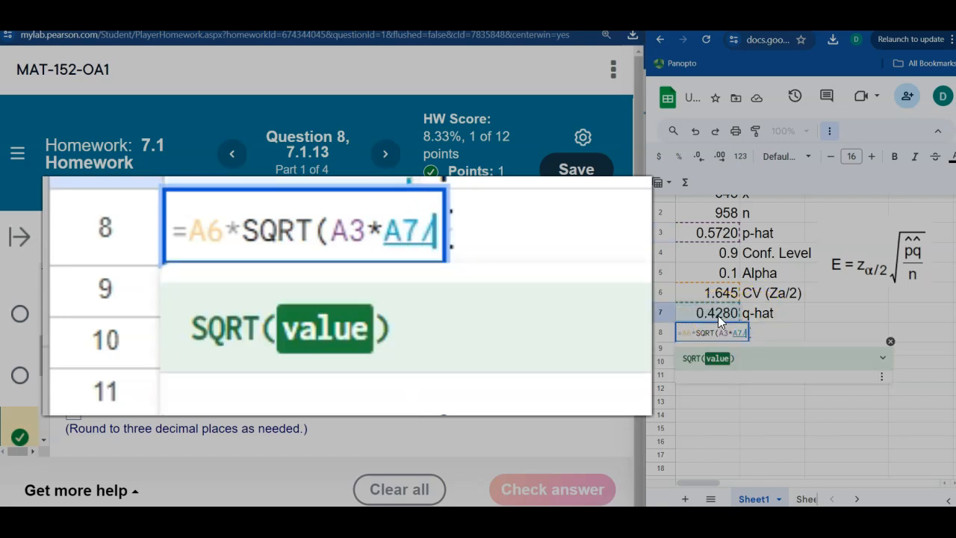
left_click(725, 214)
type(")")
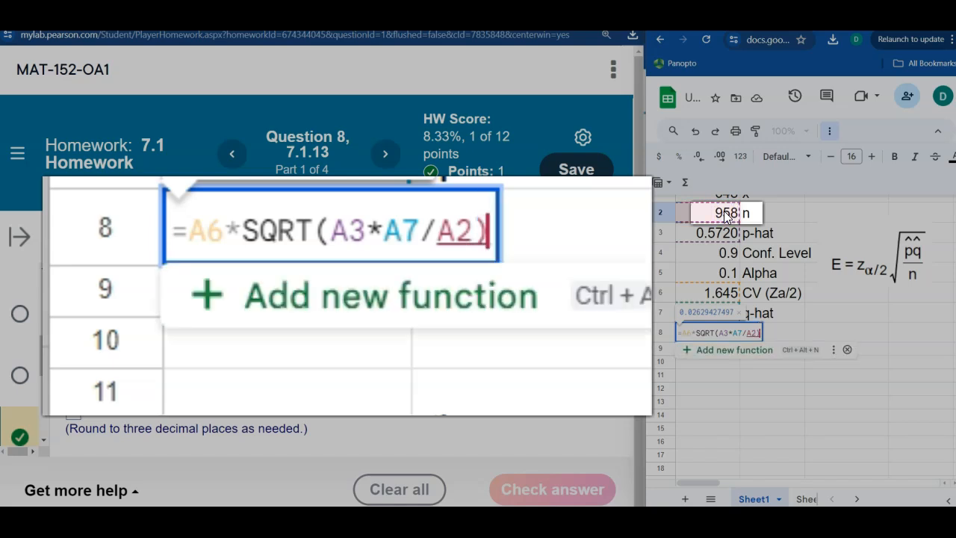
key("Return")
- Format the margin of error in A8 to show four decimal places
left_click(718, 332)
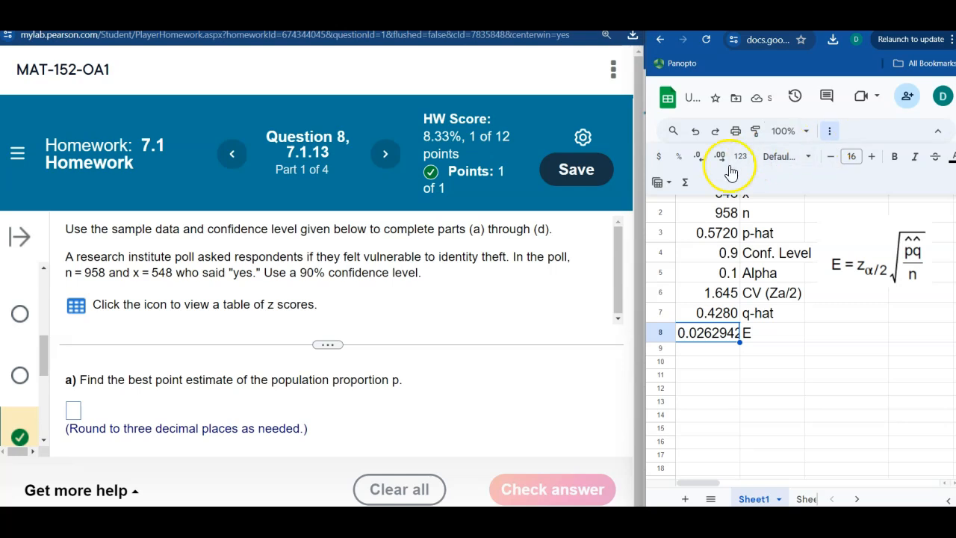
left_click(700, 156)
left_click(699, 156)
left_click(699, 156)
left_click(757, 363)
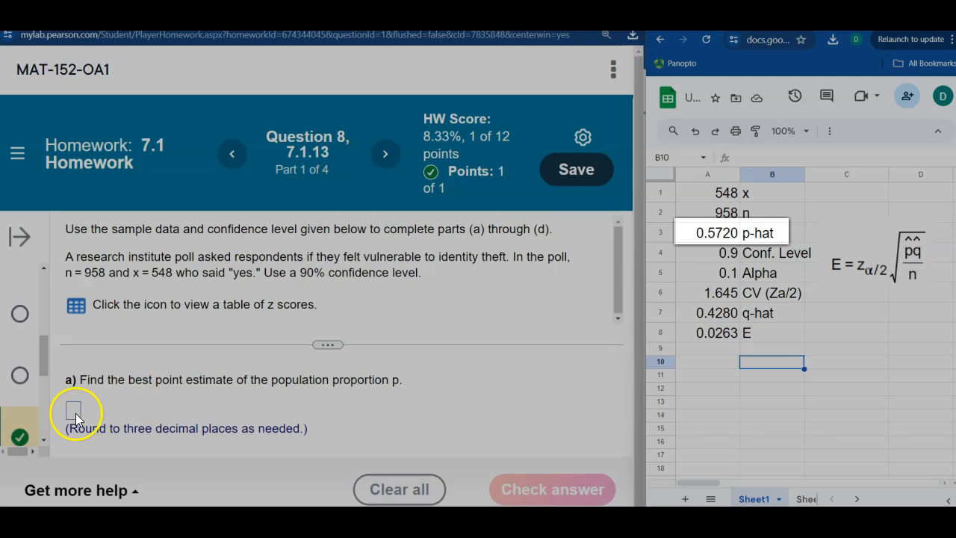
- Answer part (a) of the homework question with a point estimate of 0.572 and submit it
left_click(75, 413)
type("0.572")
key("Return")
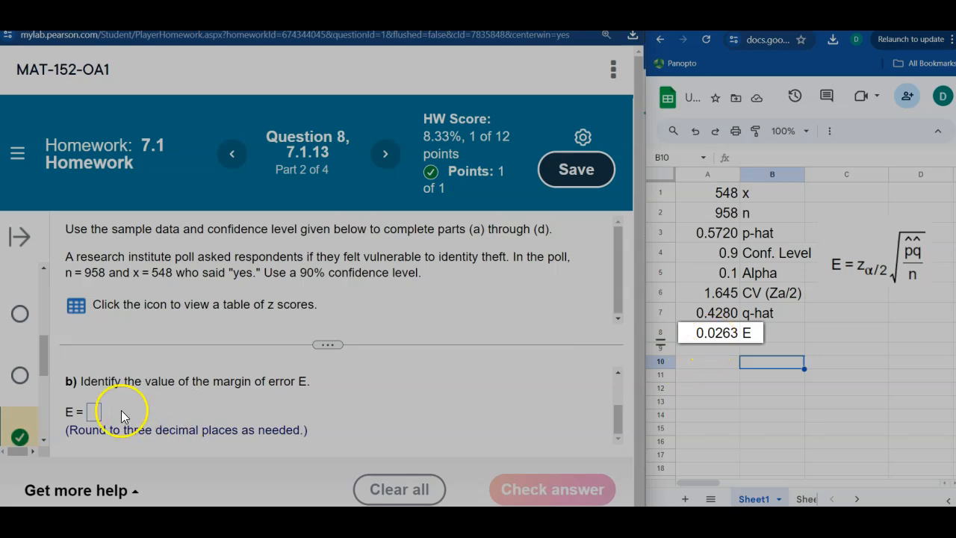
- Answer part (b) with a margin of error E of 0.026 and submit it
left_click(91, 408)
type("0.026")
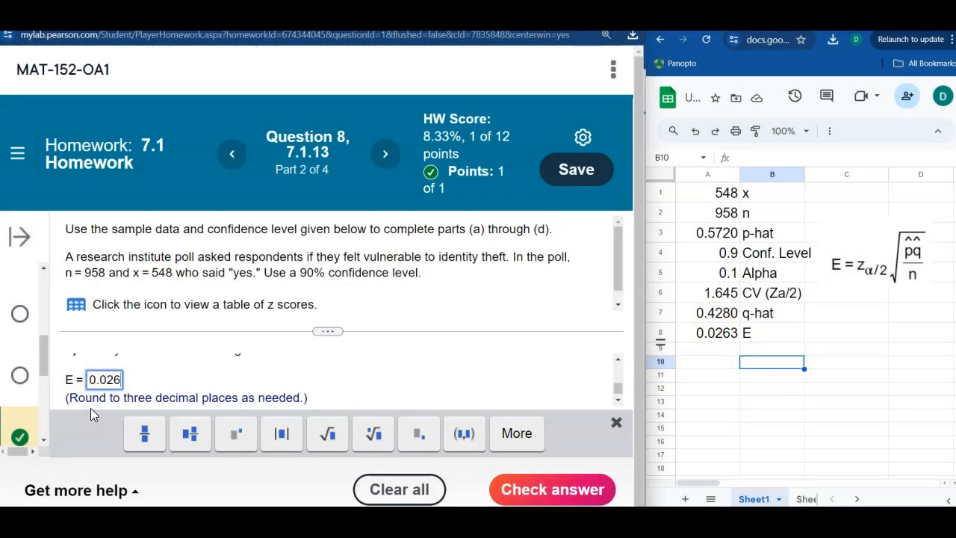
key("Return")
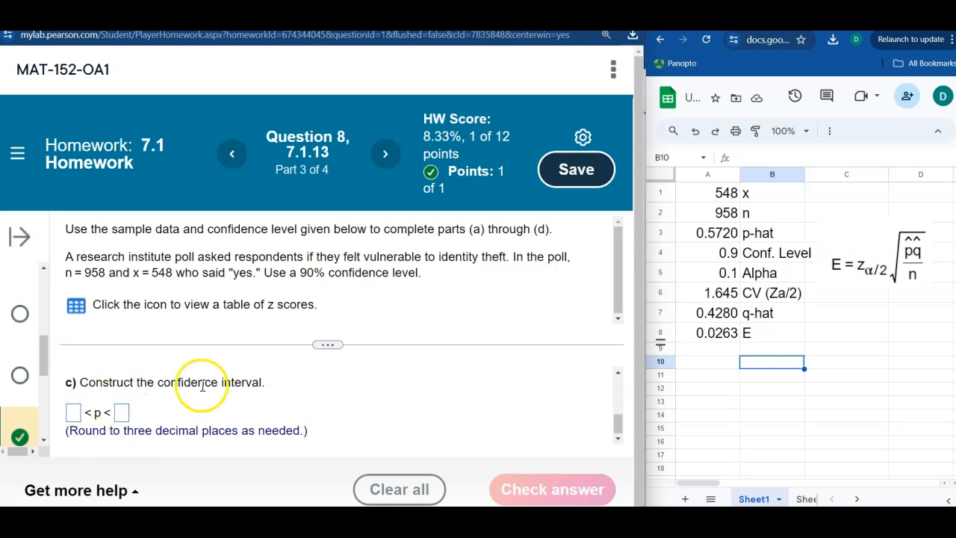
- Add the labels Lower in B9 and Upper in B10 of the spreadsheet
left_click(755, 340)
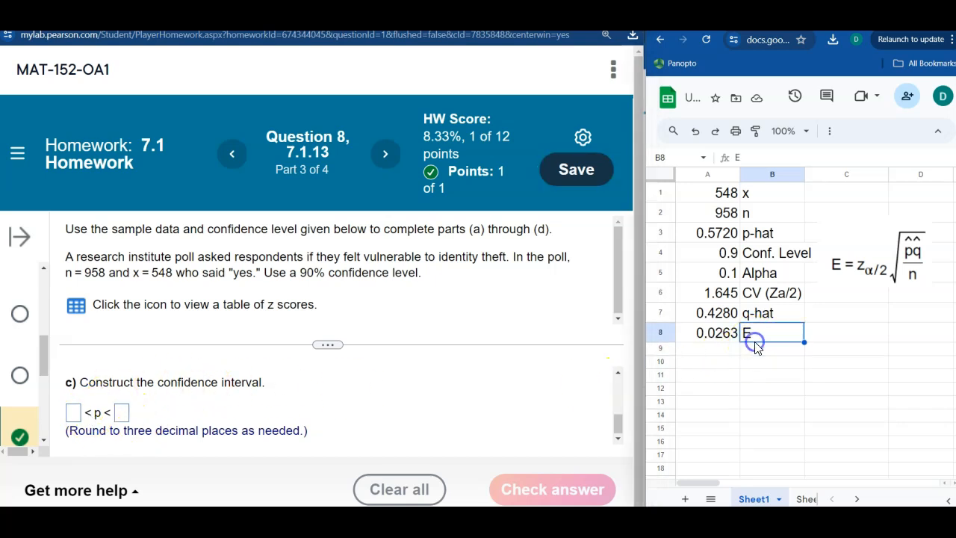
left_click(756, 349)
type("Lower")
key("Return")
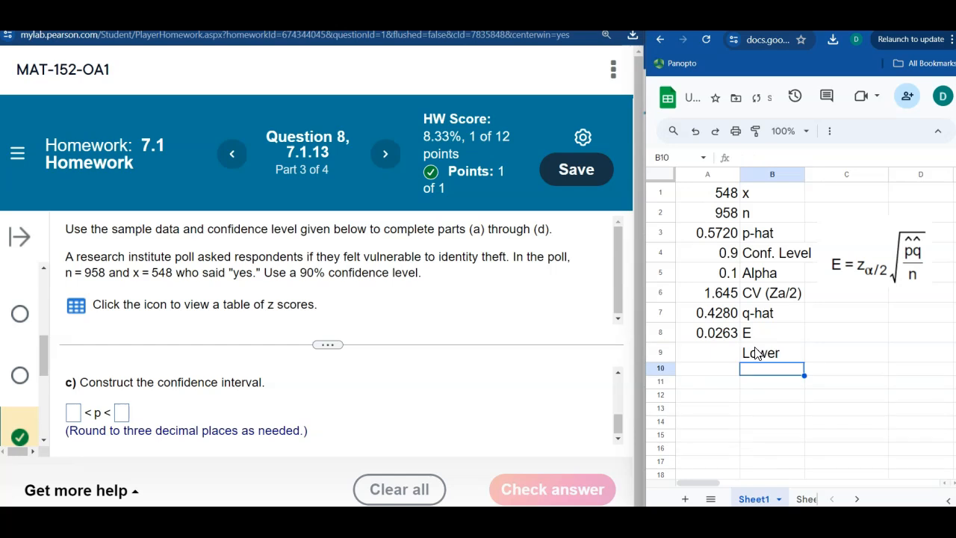
type("Upper")
key("Left")
key("Up")
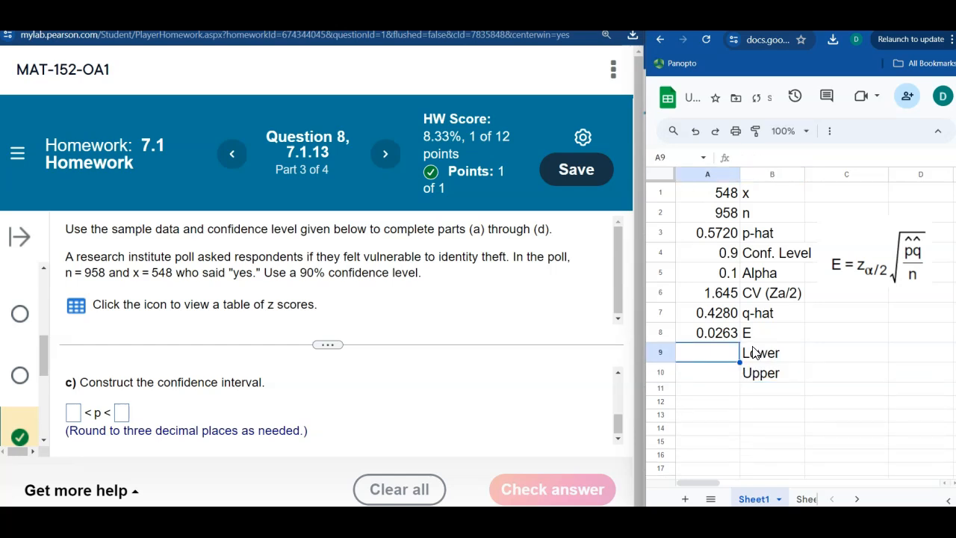
- Calculate the lower confidence limit in A9 with =A3-A8
type("=")
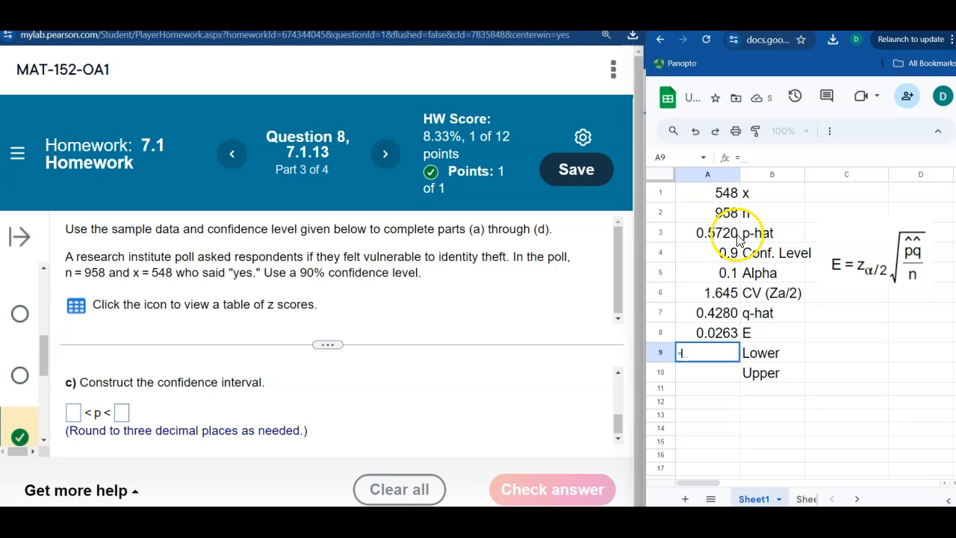
left_click(712, 234)
type("-")
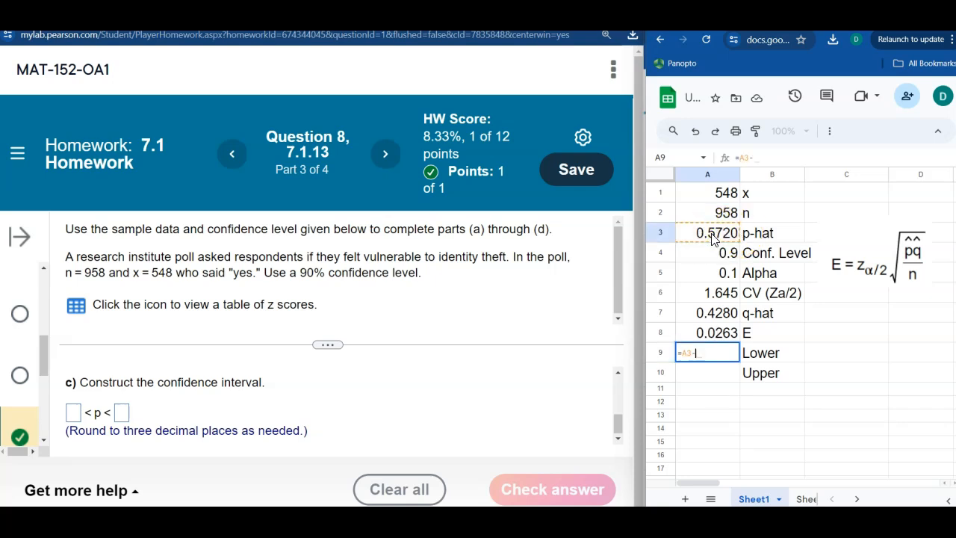
left_click(715, 333)
key("Return")
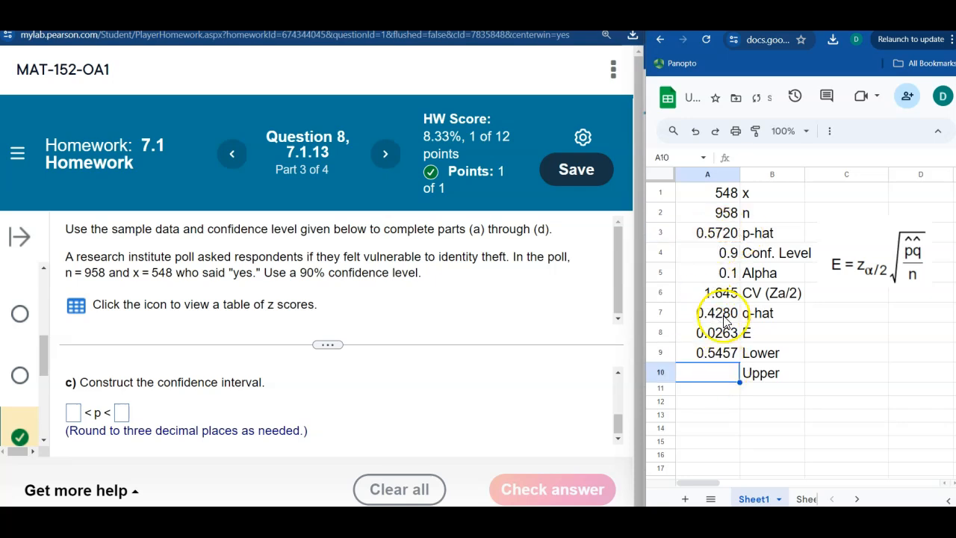
- Calculate the upper confidence limit in A10 with =A3+A8
type("=")
left_click(718, 234)
type("+")
left_click(716, 332)
key("Return")
- Using the limits in A9:B10, answer part (c) with the confidence interval 0.546 < p < 0.598 and submit it
left_click(723, 357)
left_click_drag(723, 357, 764, 376)
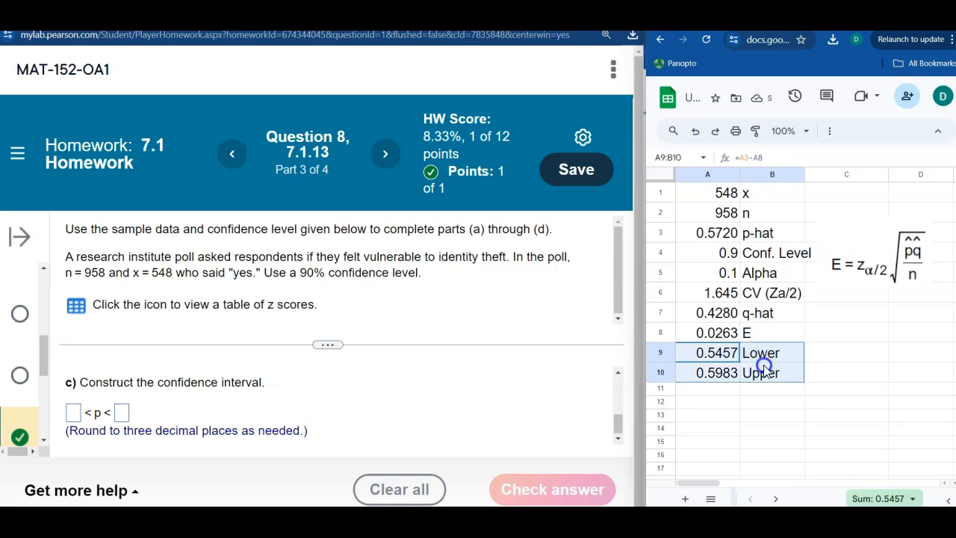
left_click(72, 414)
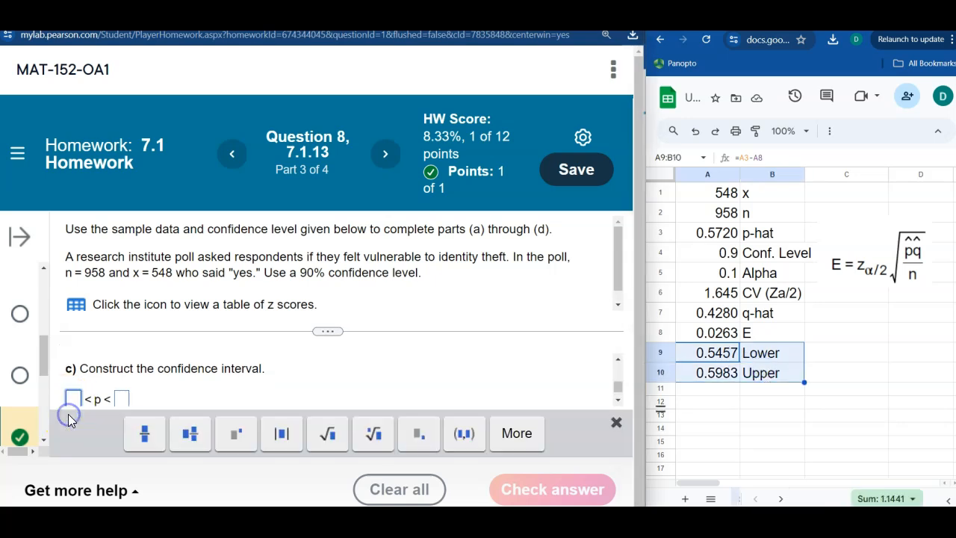
type("0.546")
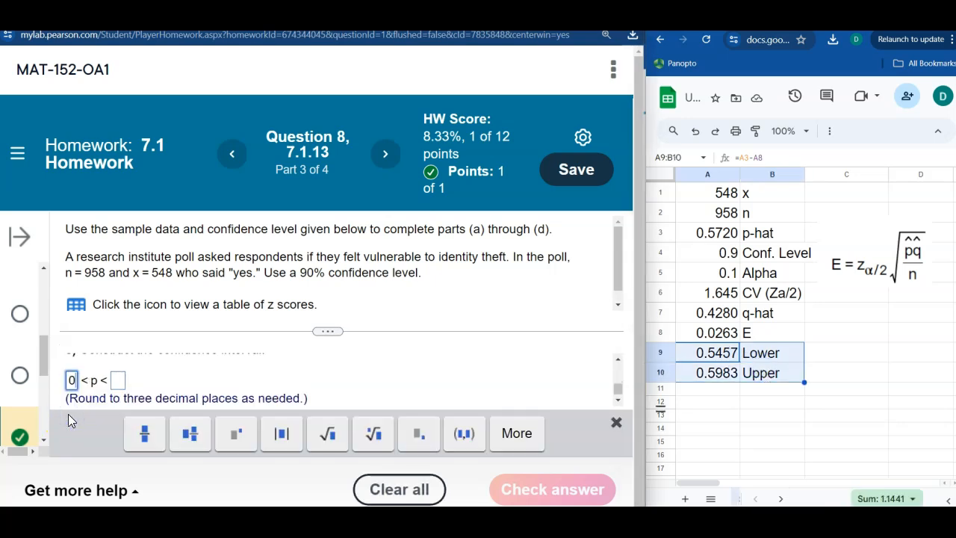
left_click(142, 381)
type("0.598")
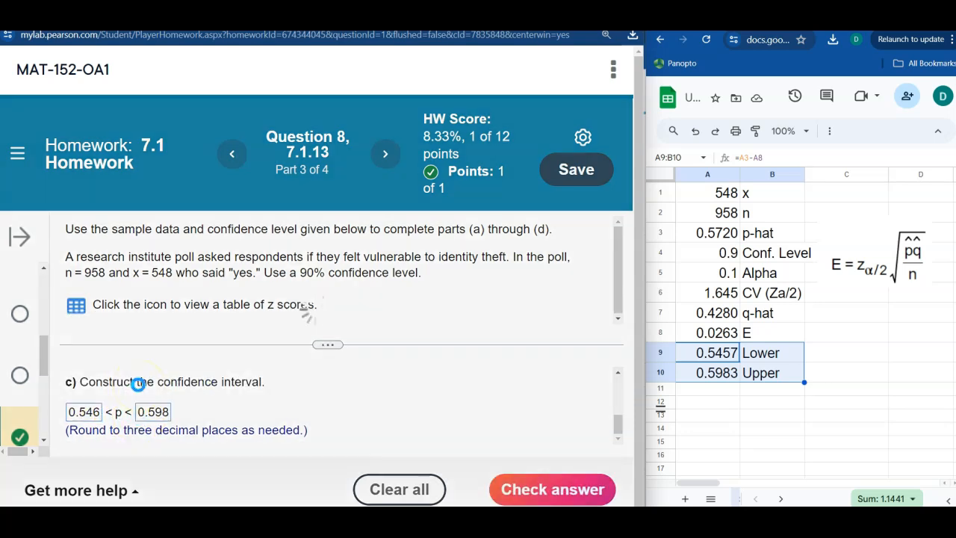
left_click(288, 350)
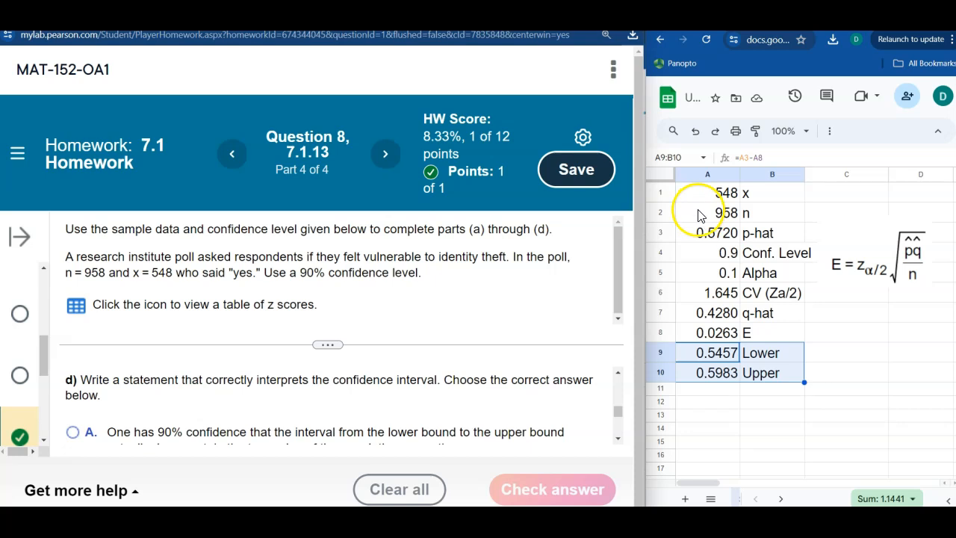
left_click(700, 215)
left_click(710, 273)
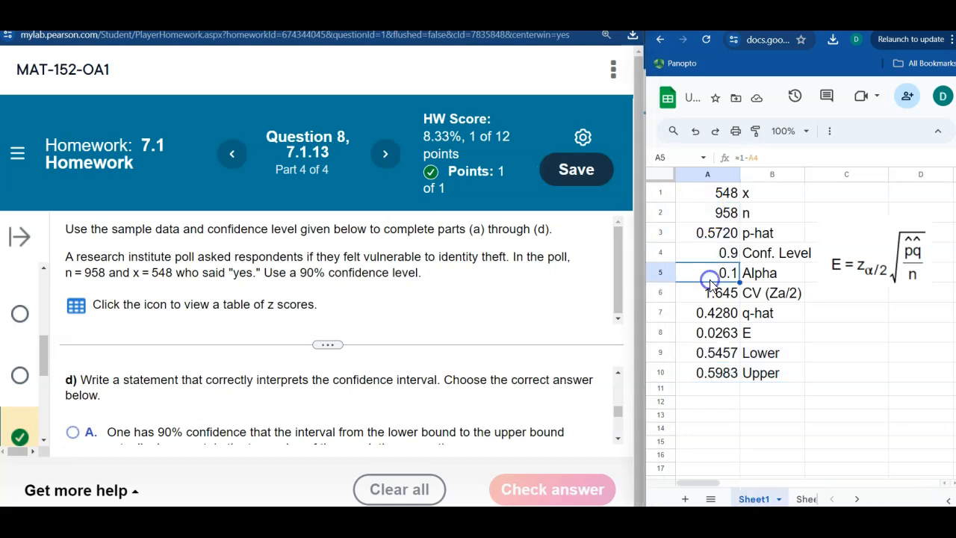
- Highlight the intermediate calculations in A4:B8 in yellow and widen column B to fit its labels
left_click(836, 258)
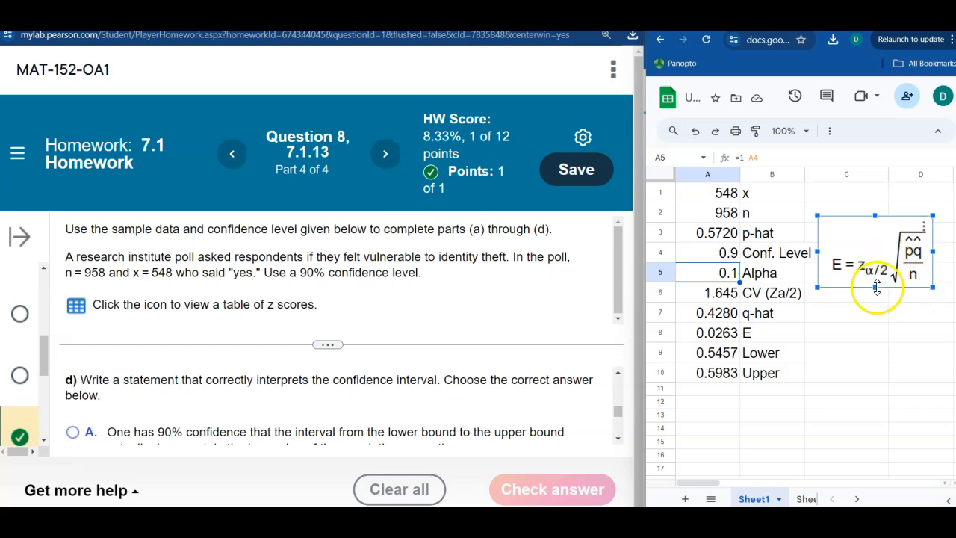
left_click(789, 331)
left_click_drag(706, 254, 751, 328)
left_click(702, 351)
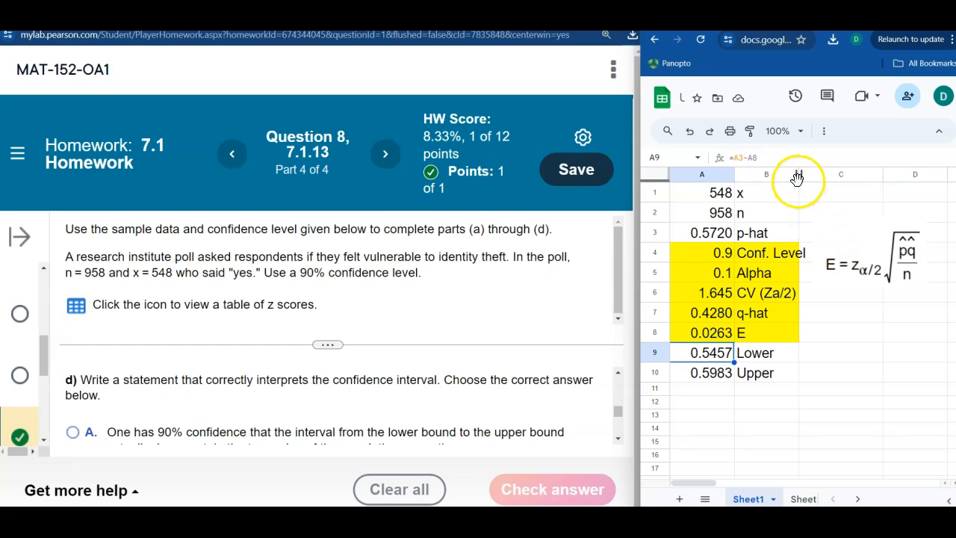
left_click_drag(798, 175, 815, 175)
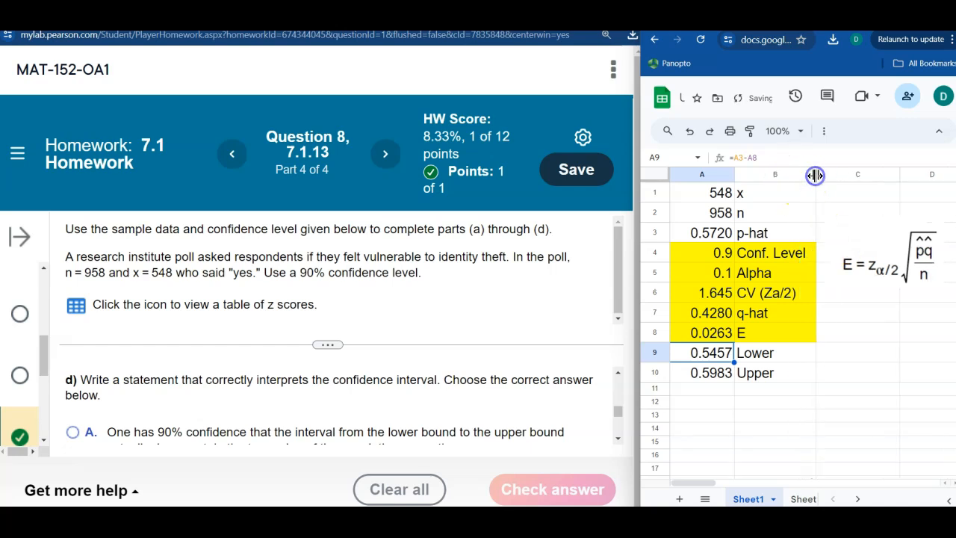
- Review the x and n values, the p-hat row and the highlighted intermediate rows 4 to 8 of the spreadsheet
left_click(791, 293)
left_click_drag(717, 253, 773, 334)
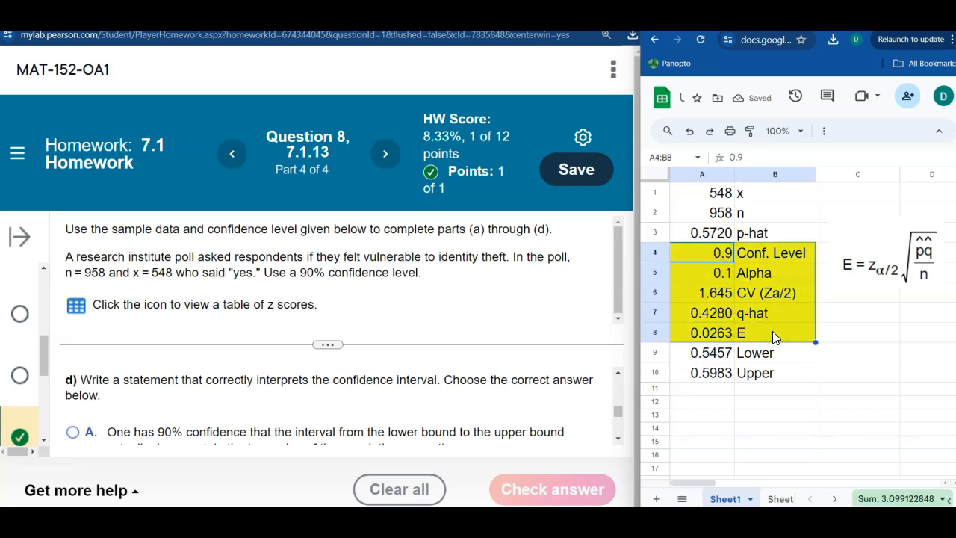
left_click(762, 390)
left_click_drag(716, 201, 725, 214)
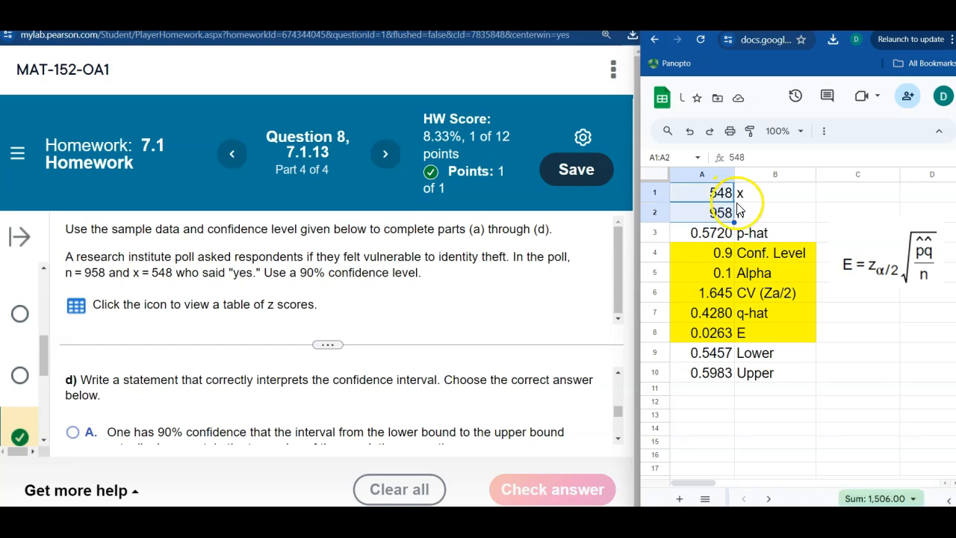
left_click(747, 235)
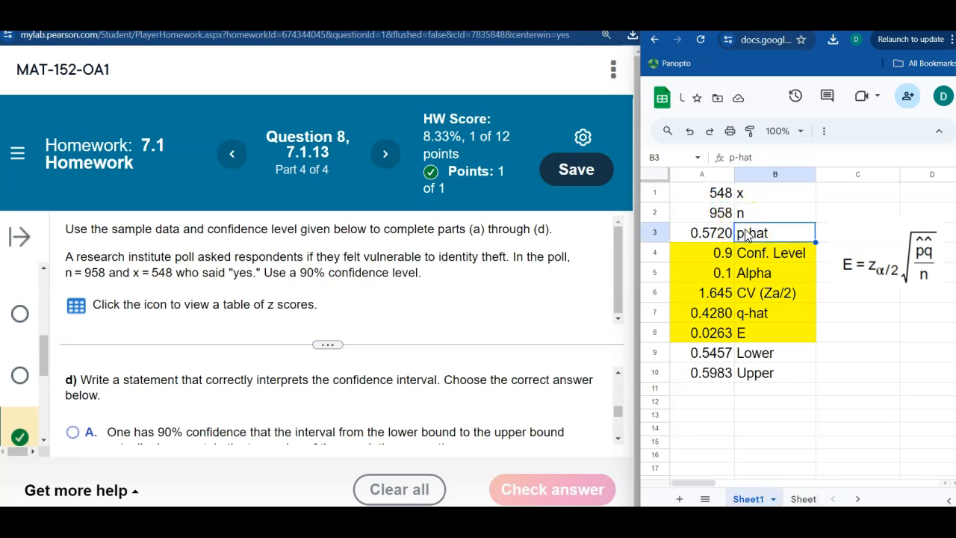
left_click(745, 253)
left_click_drag(744, 248, 746, 328)
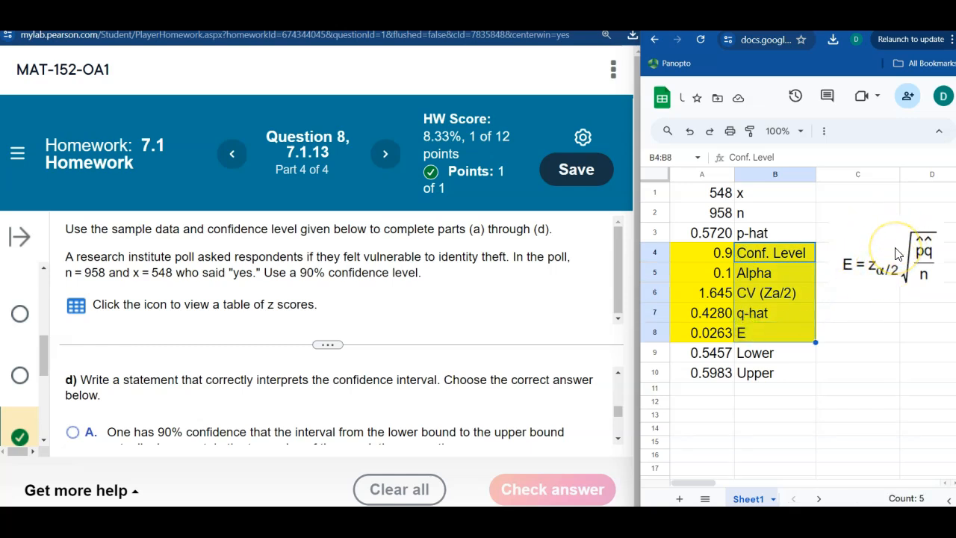
- Examine the A5/2 argument of the critical value formula in A6 against the alpha/2 subscript in the margin of error formula
left_click(743, 295)
left_click(715, 291)
double_click(715, 293)
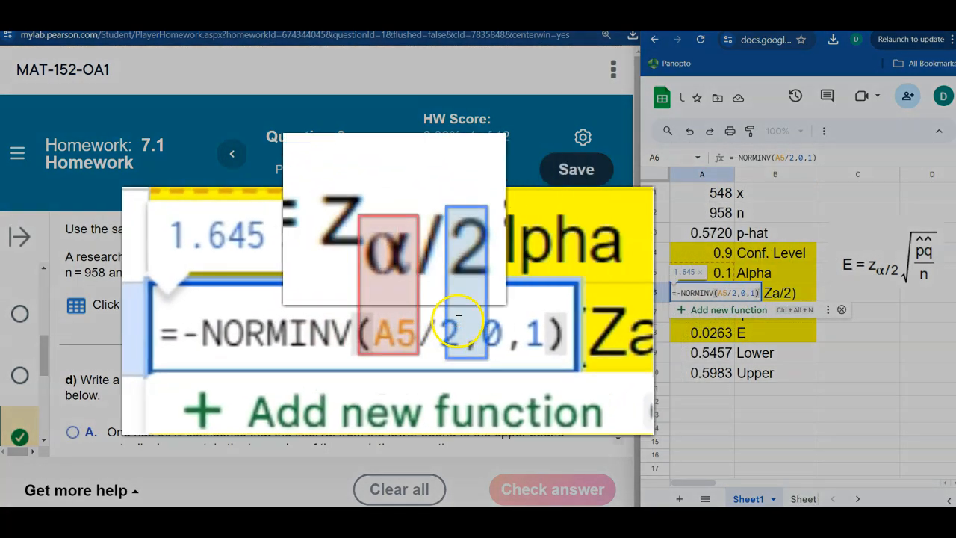
left_click_drag(736, 292, 722, 292)
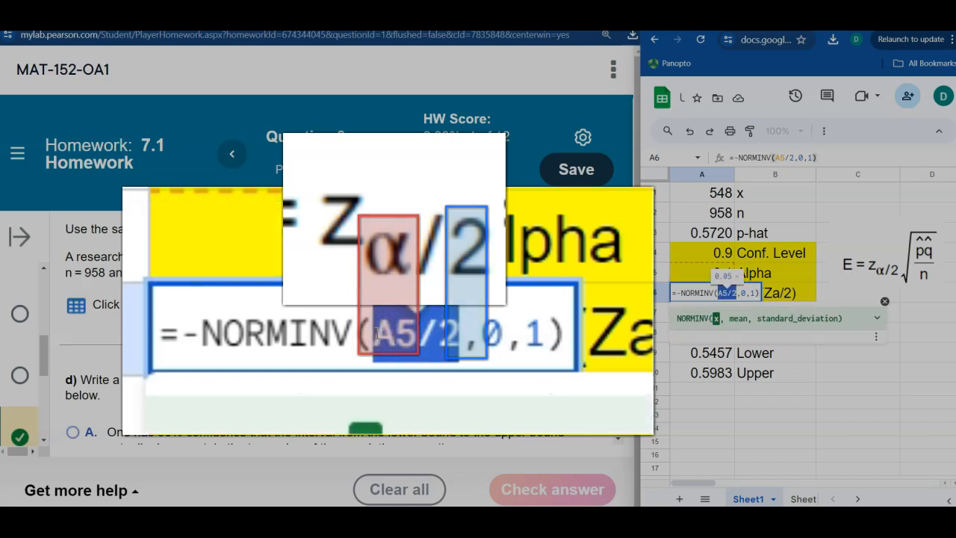
key("Return")
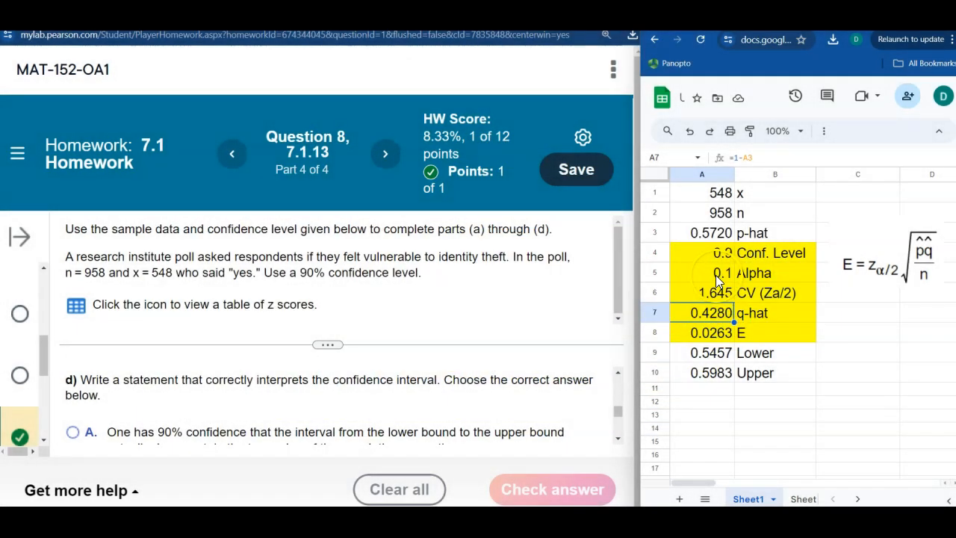
- Inspect the Alpha label and the A6 formula again, checking the A5/2 argument and the minus sign before NORMINV
left_click(751, 273)
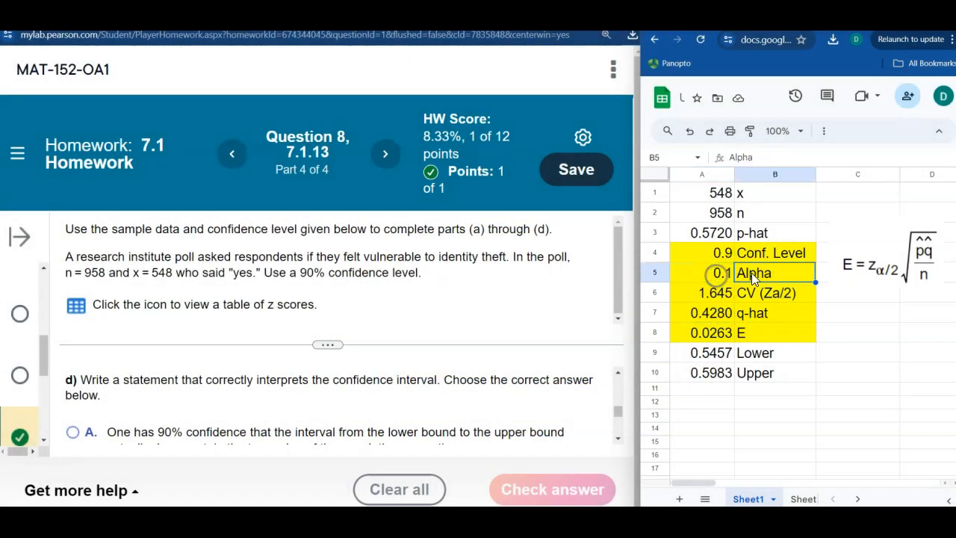
left_click(718, 293)
double_click(718, 293)
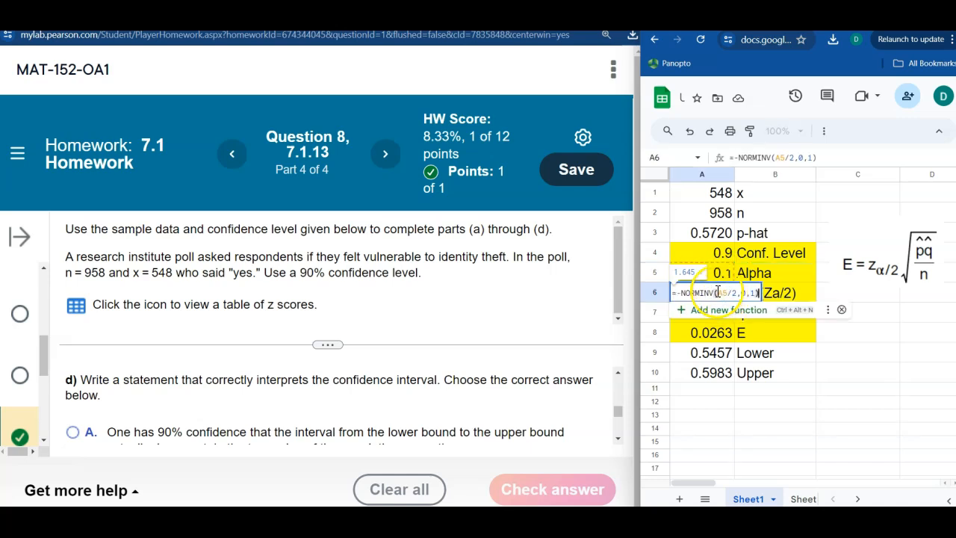
left_click_drag(734, 292, 736, 291)
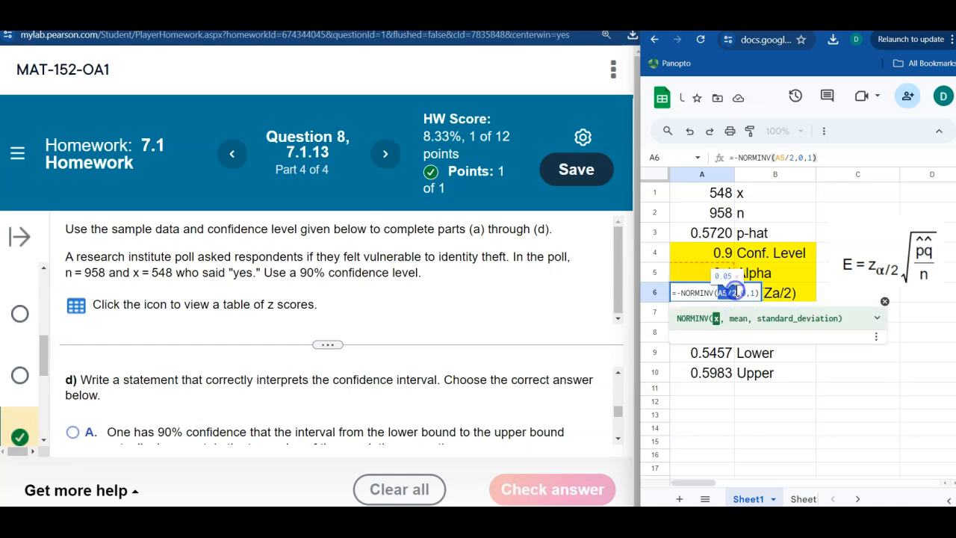
left_click(681, 292)
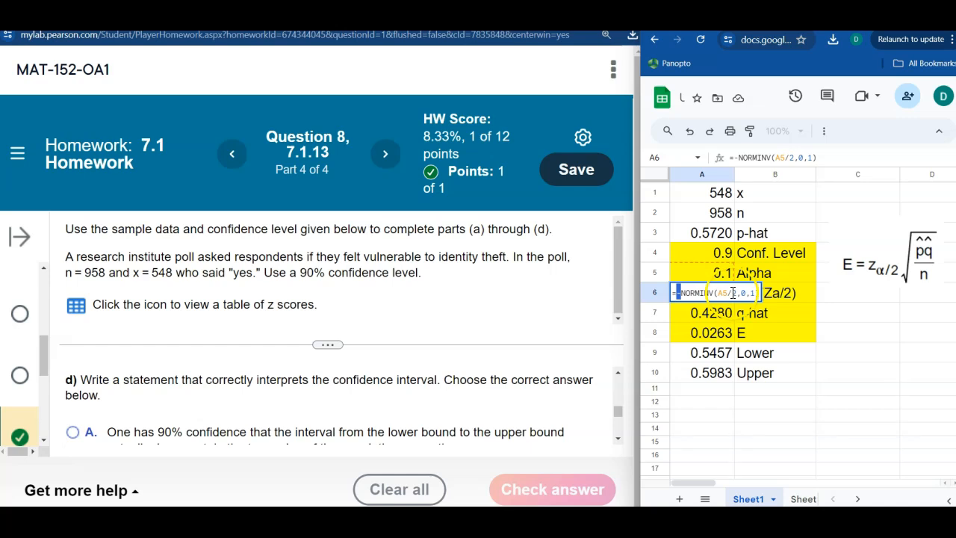
key("Return")
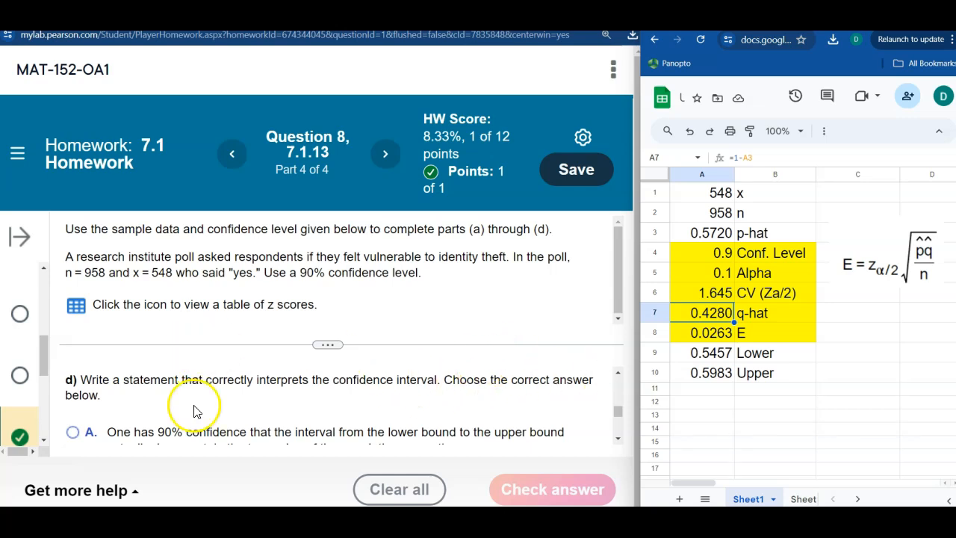
- Review the confidence limits in A9:A10 and read through answer options A to D for part (d)
left_click_drag(716, 357, 716, 377)
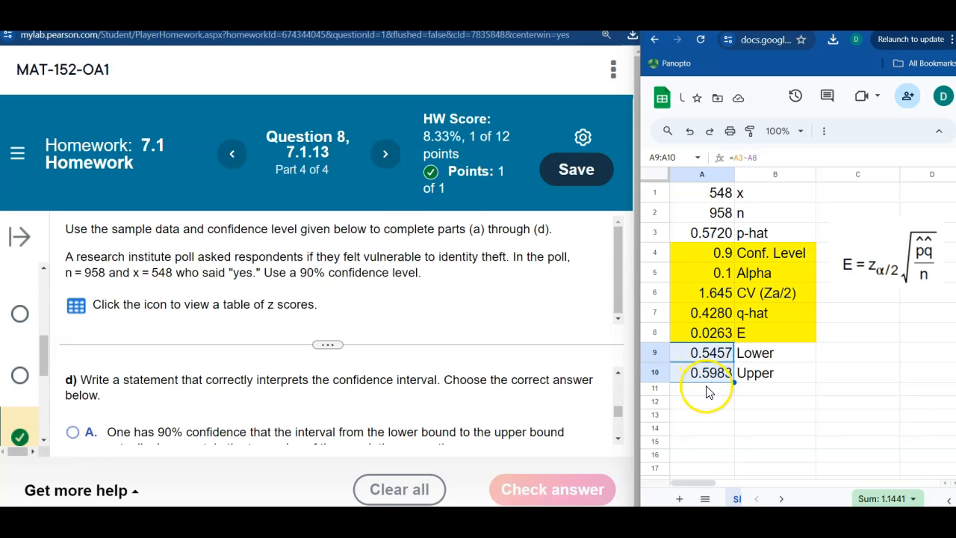
left_click(619, 439)
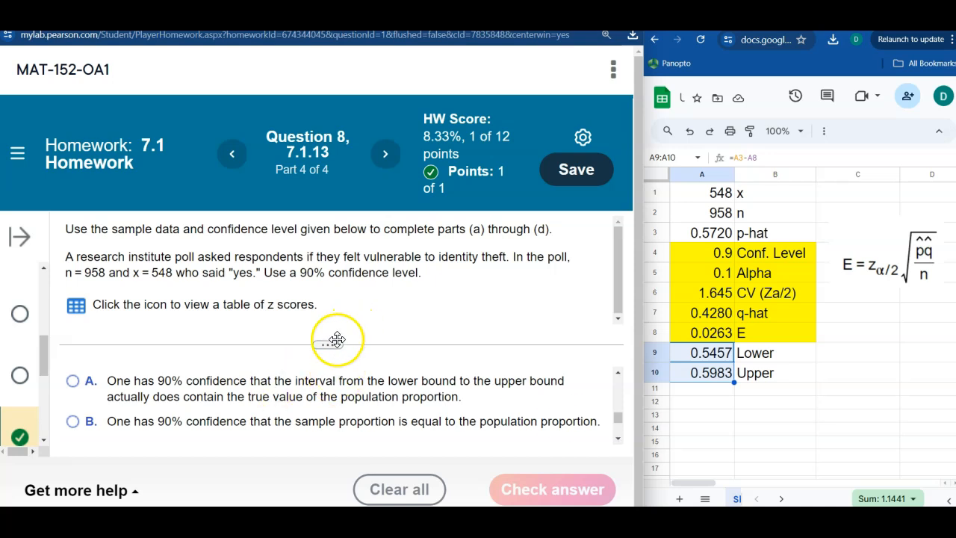
left_click_drag(333, 343, 333, 300)
left_click_drag(621, 410, 620, 402)
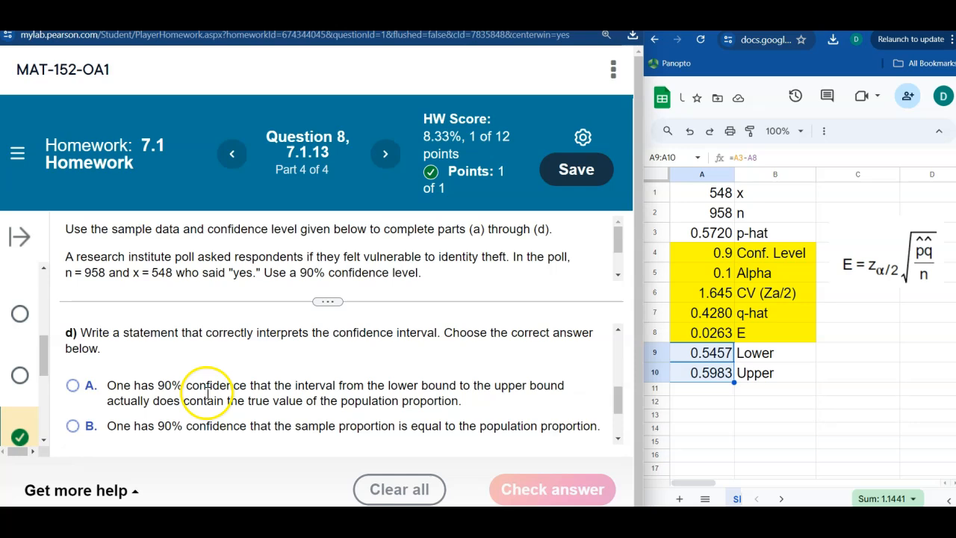
left_click(207, 393)
left_click(212, 426)
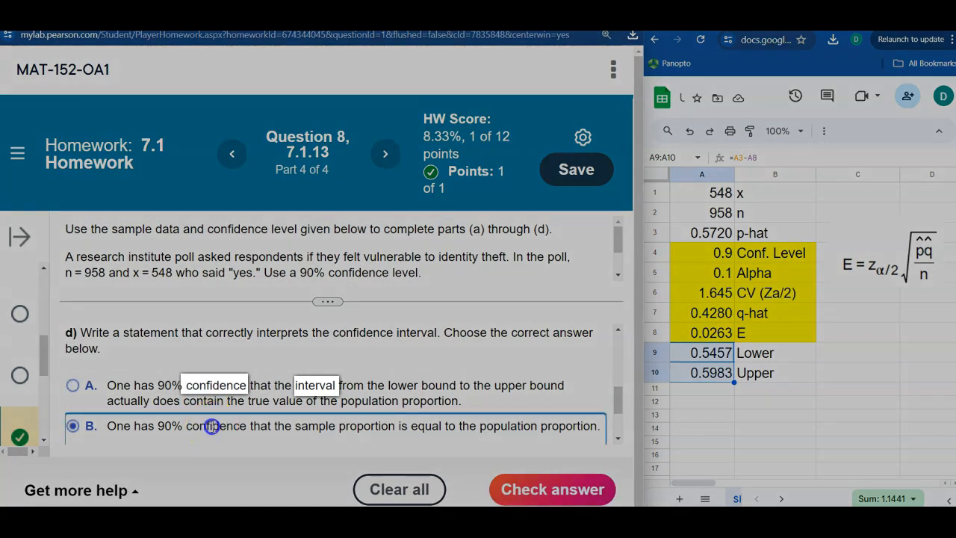
double_click(213, 427)
left_click_drag(618, 400, 621, 422)
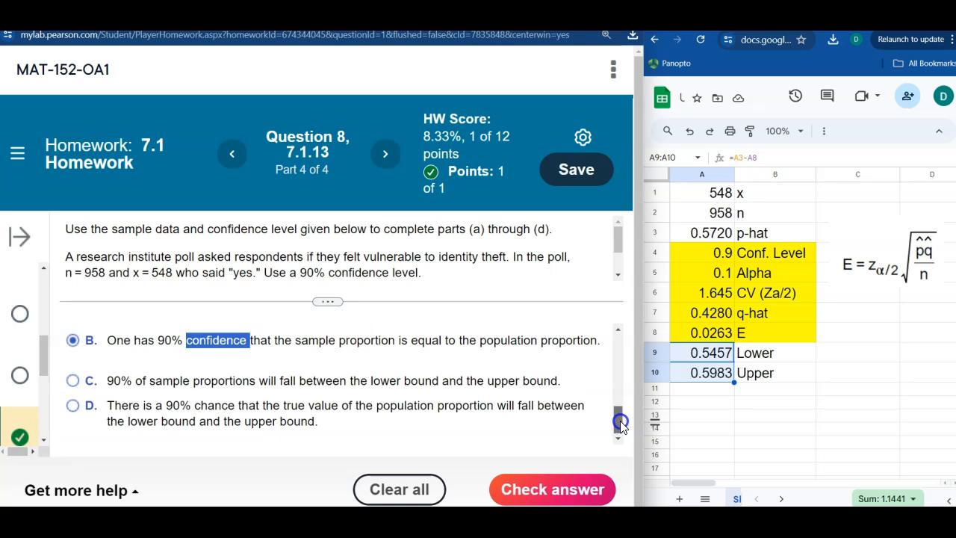
left_click_drag(621, 423, 619, 402)
- Answer part (d) with option A, 90% confidence that the interval contains the true population proportion, submit it and dismiss the feedback
left_click(200, 379)
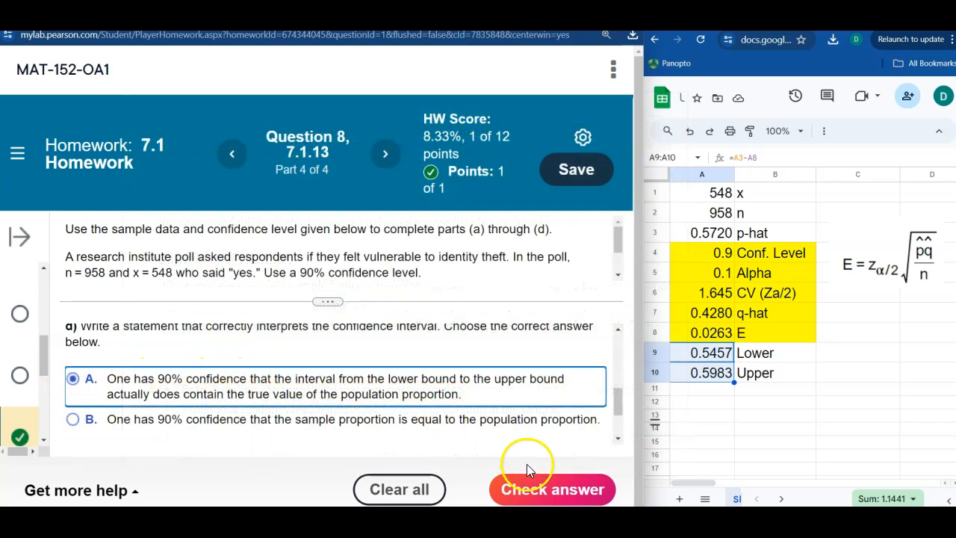
left_click(537, 487)
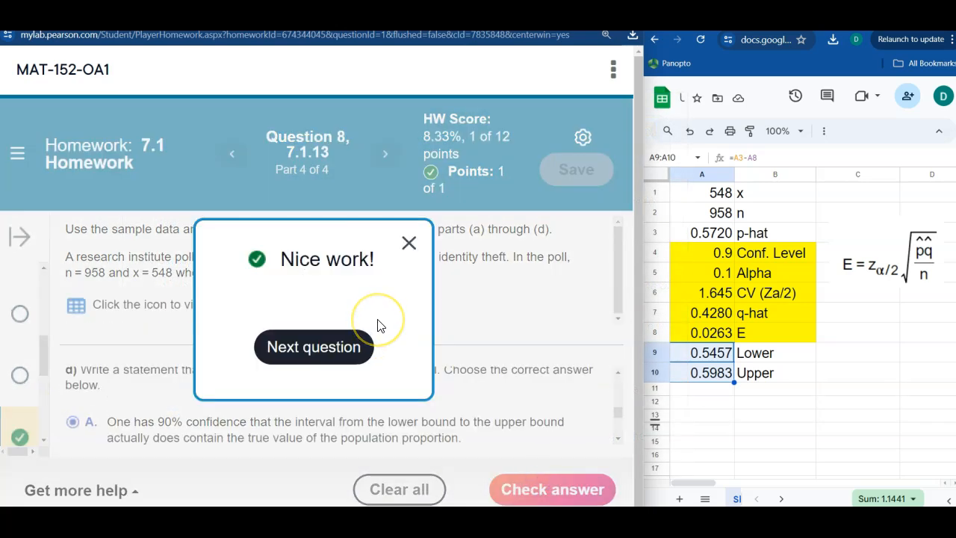
left_click(409, 243)
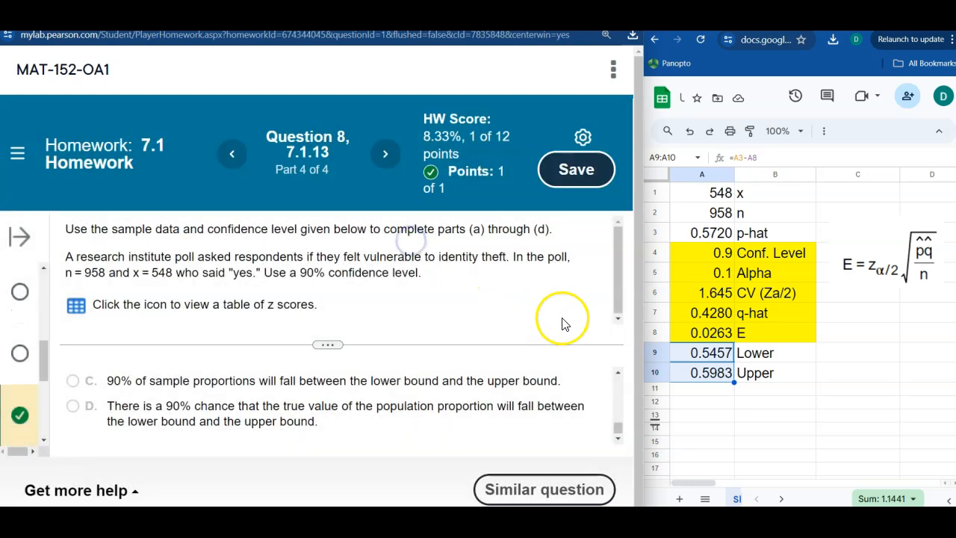
- Review the completed answers from part (b) onward alongside the highlighted spreadsheet values in A4:A8
left_click_drag(618, 427, 619, 386)
left_click_drag(711, 251, 713, 326)
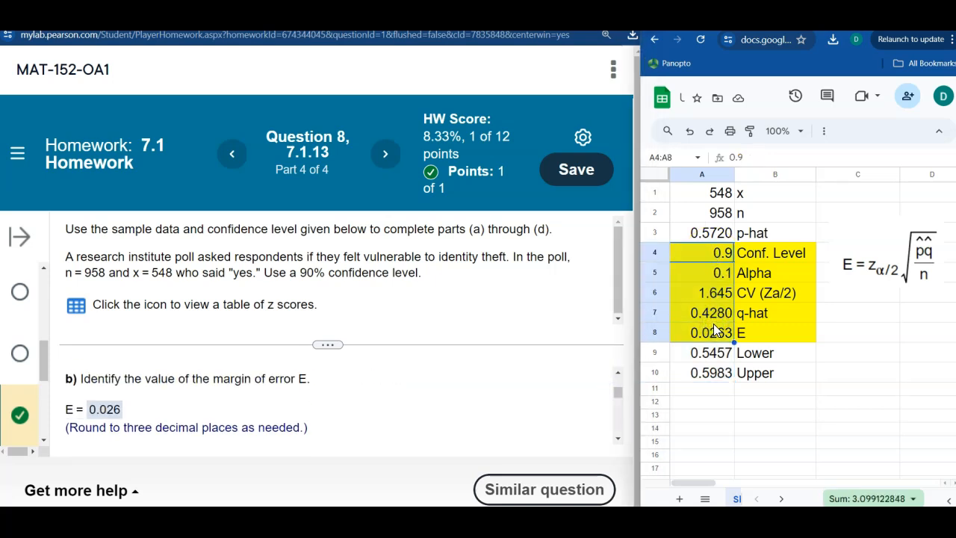
left_click(619, 439)
left_click(619, 439)
left_click(620, 439)
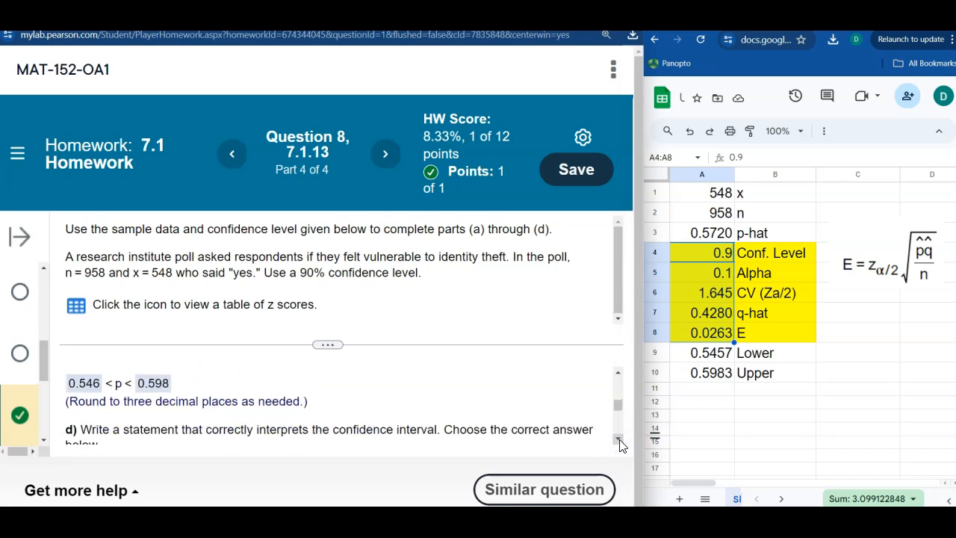